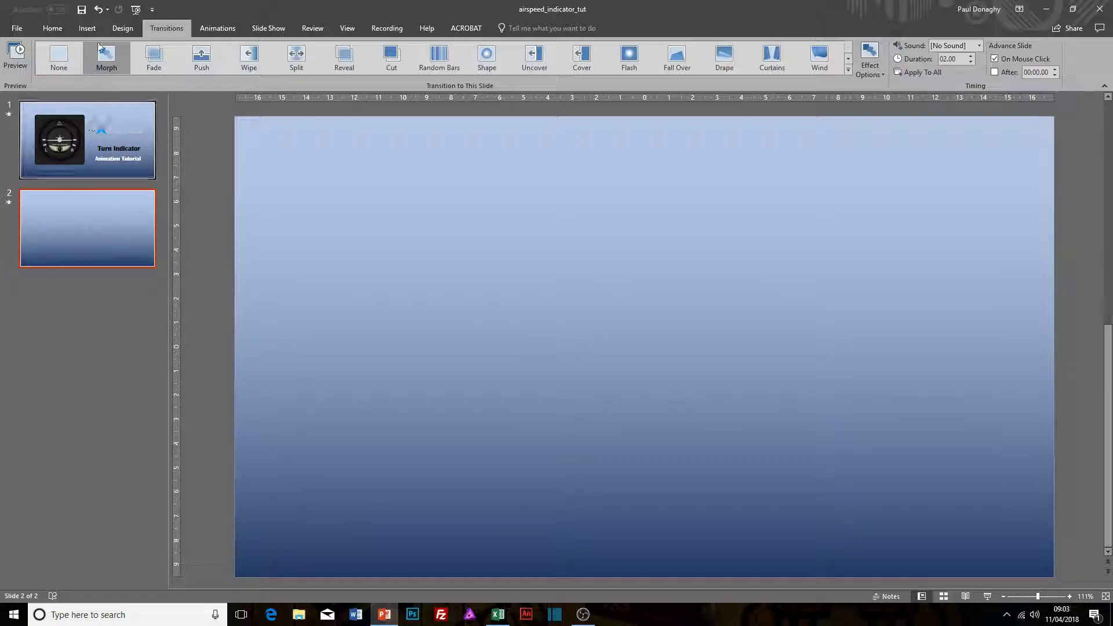
Step: Insert the round_none instrument picture from the turn_indicator_png folder onto slide 2
left_click(88, 29)
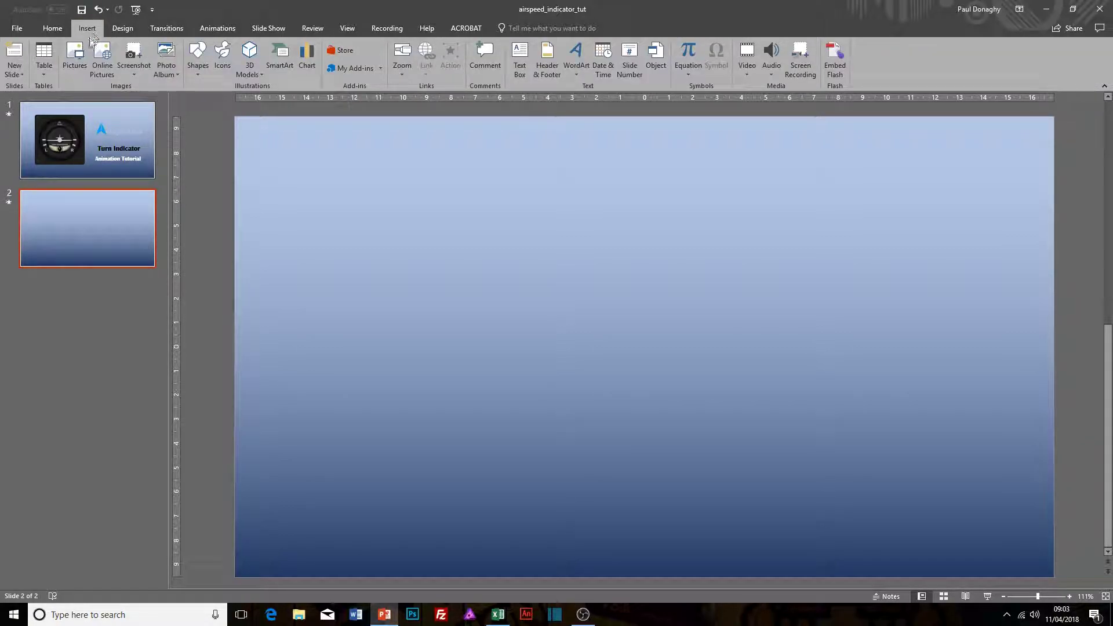
left_click(74, 57)
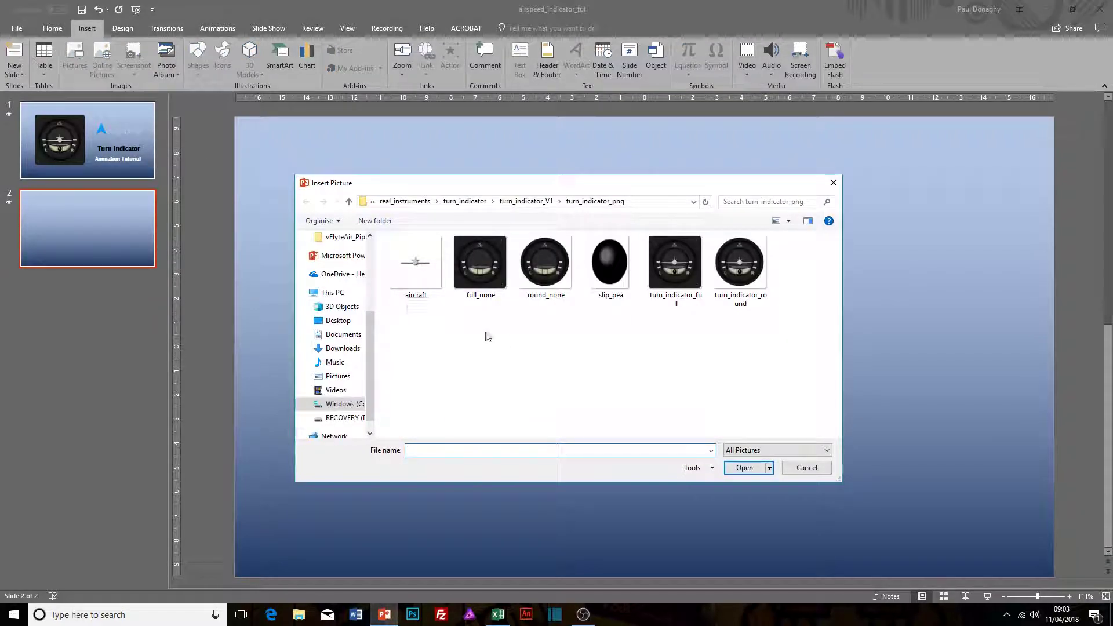
left_click(546, 281)
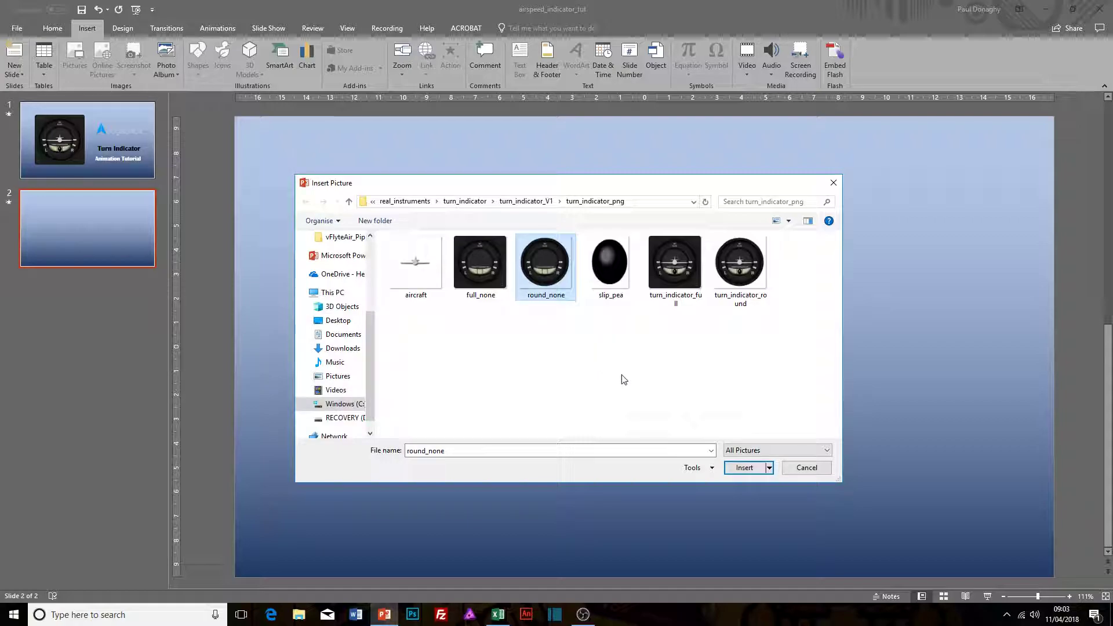
left_click(745, 467)
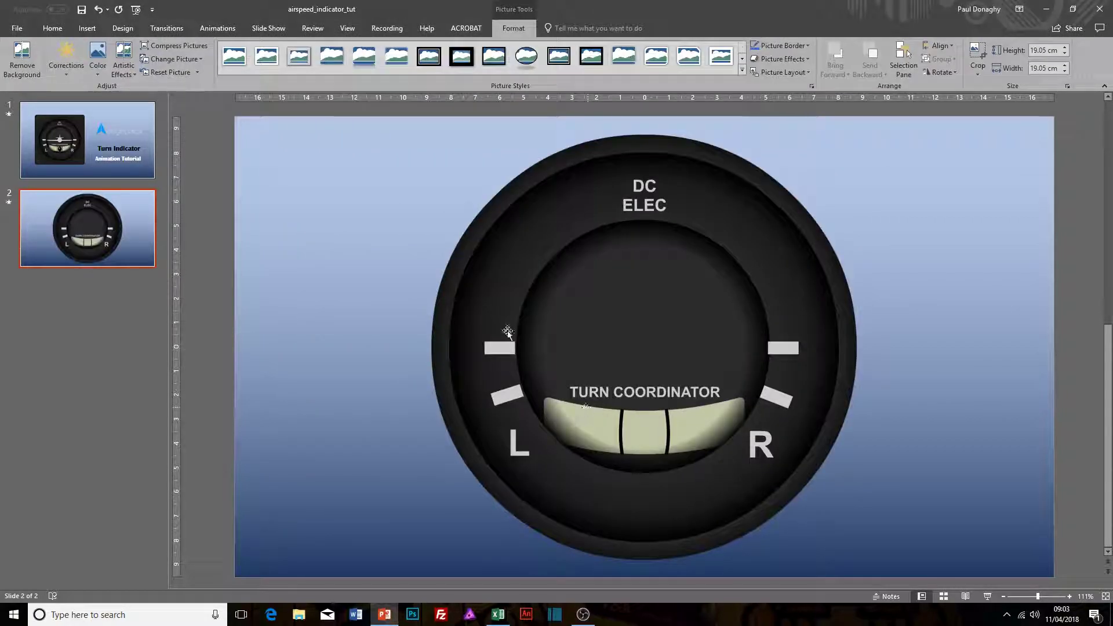
Step: Insert the aircraft picture from the same folder on top of the turn coordinator dial
left_click(84, 27)
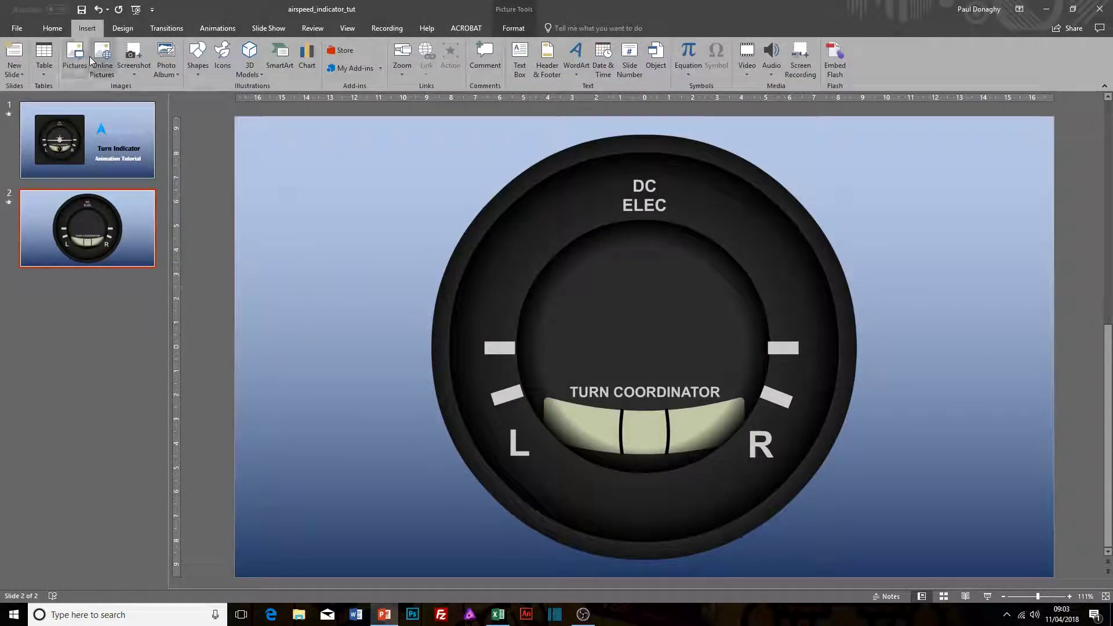
left_click(82, 56)
left_click(415, 263)
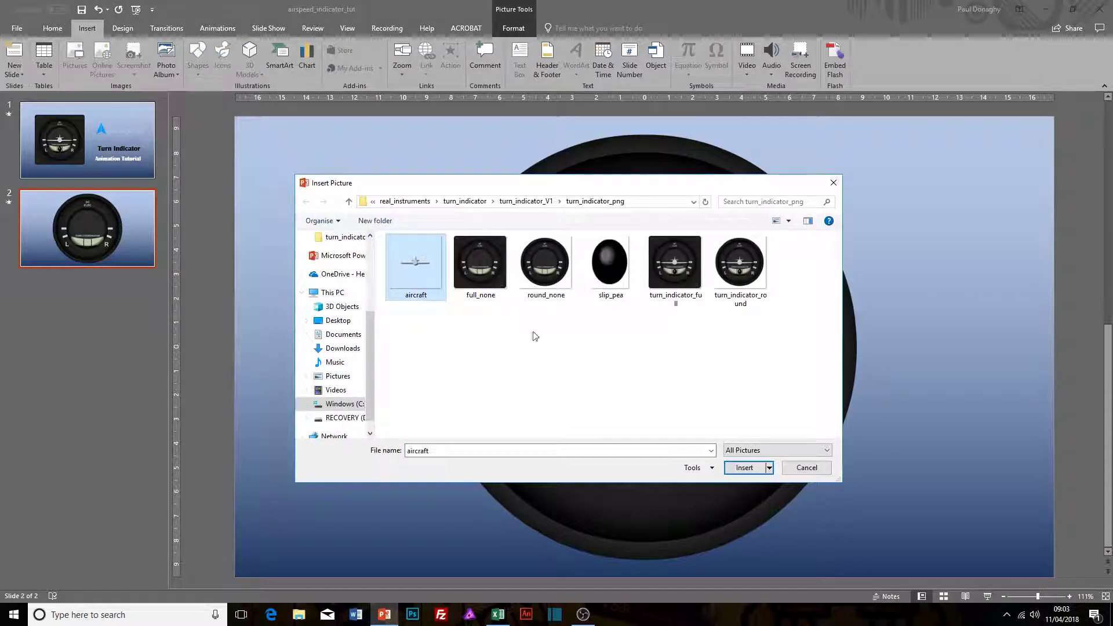
left_click(745, 468)
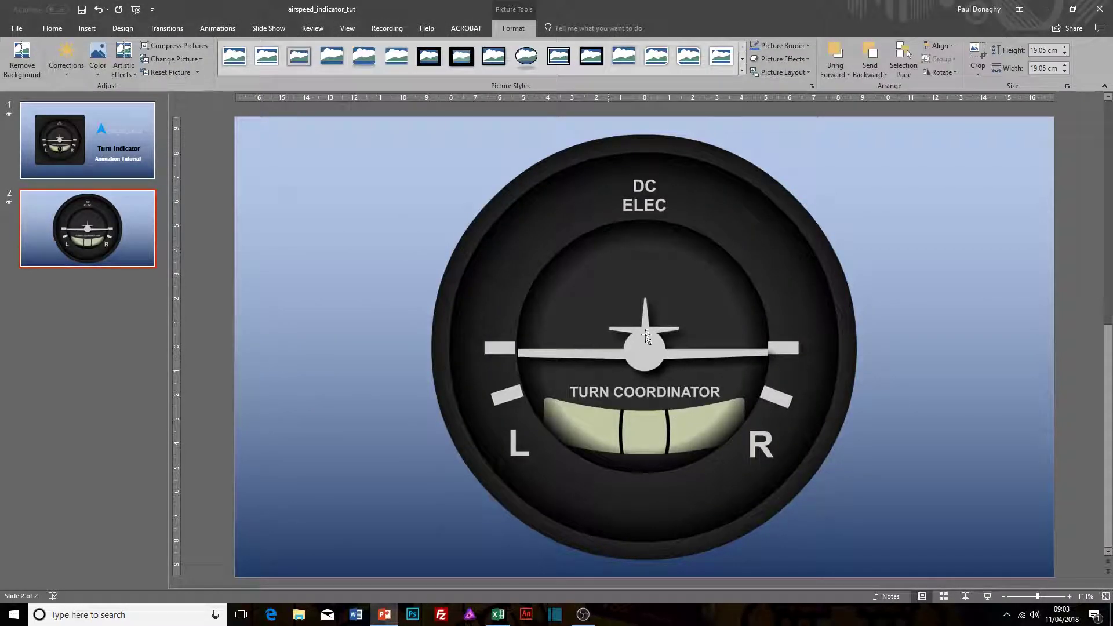
Step: Insert the slip_pea picture and position it over the cream slip scale below the TURN COORDINATOR label
left_click(87, 28)
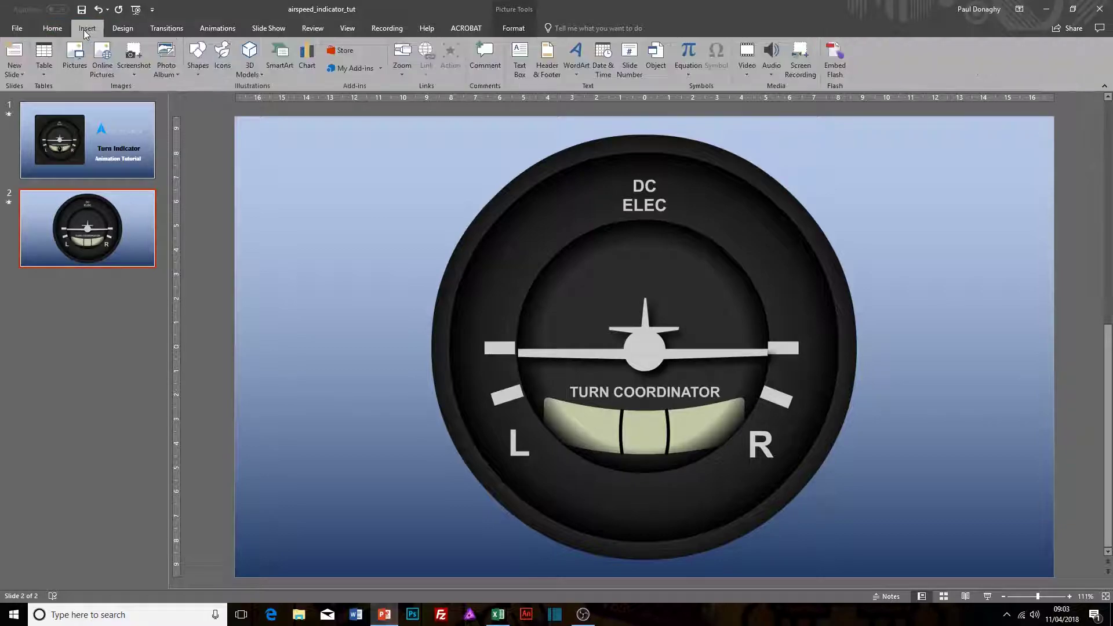
left_click(79, 64)
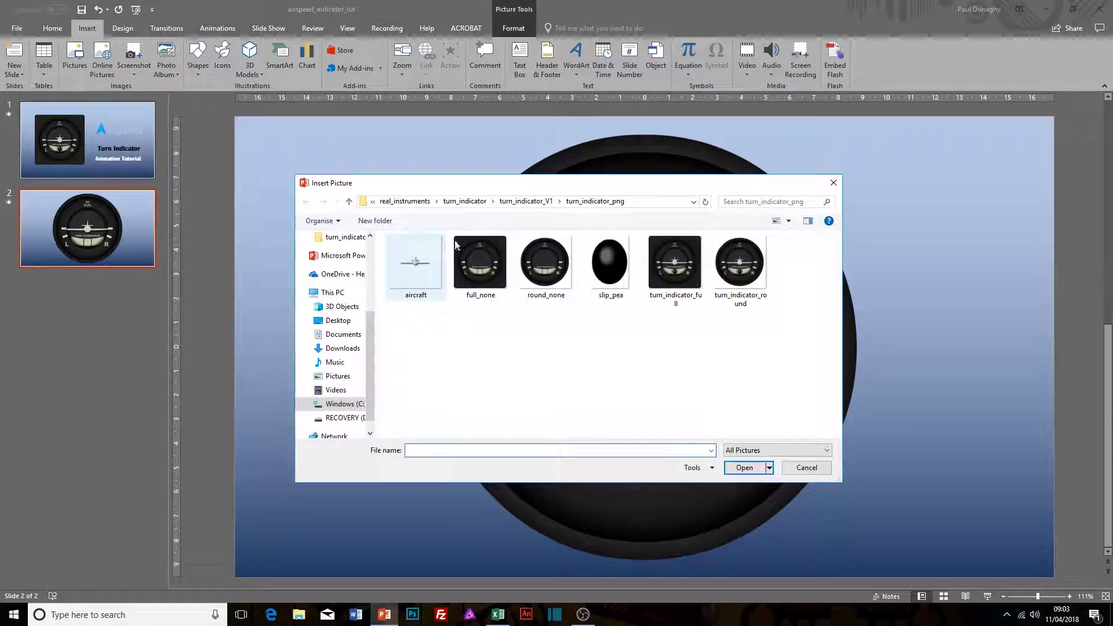
left_click(610, 264)
left_click(744, 467)
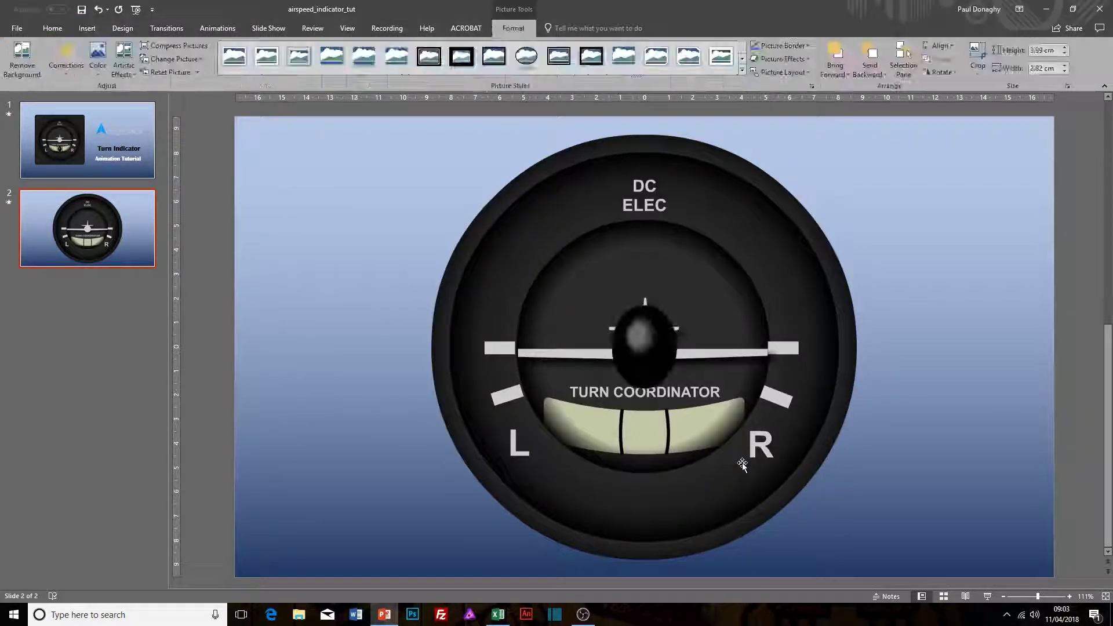
left_click_drag(620, 354, 335, 446)
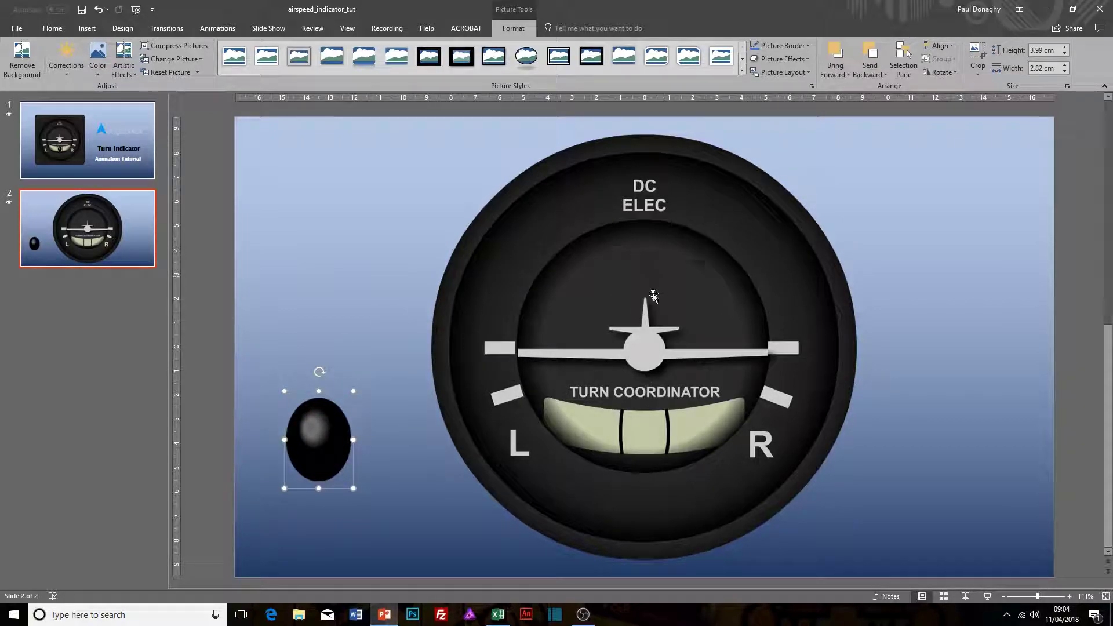
left_click(636, 332)
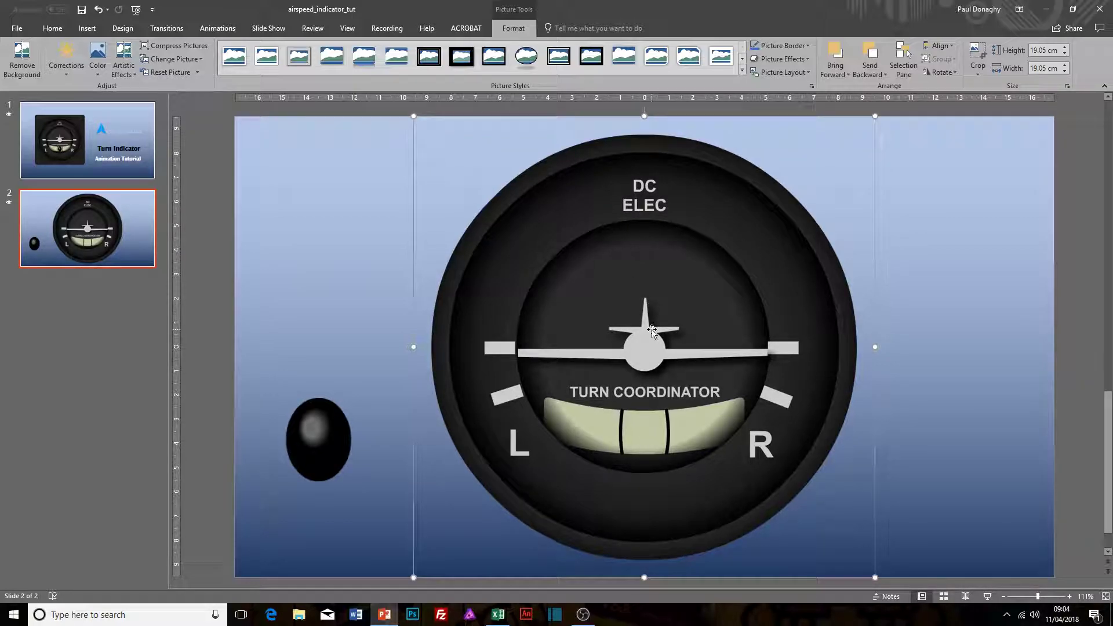
left_click_drag(325, 432, 648, 424)
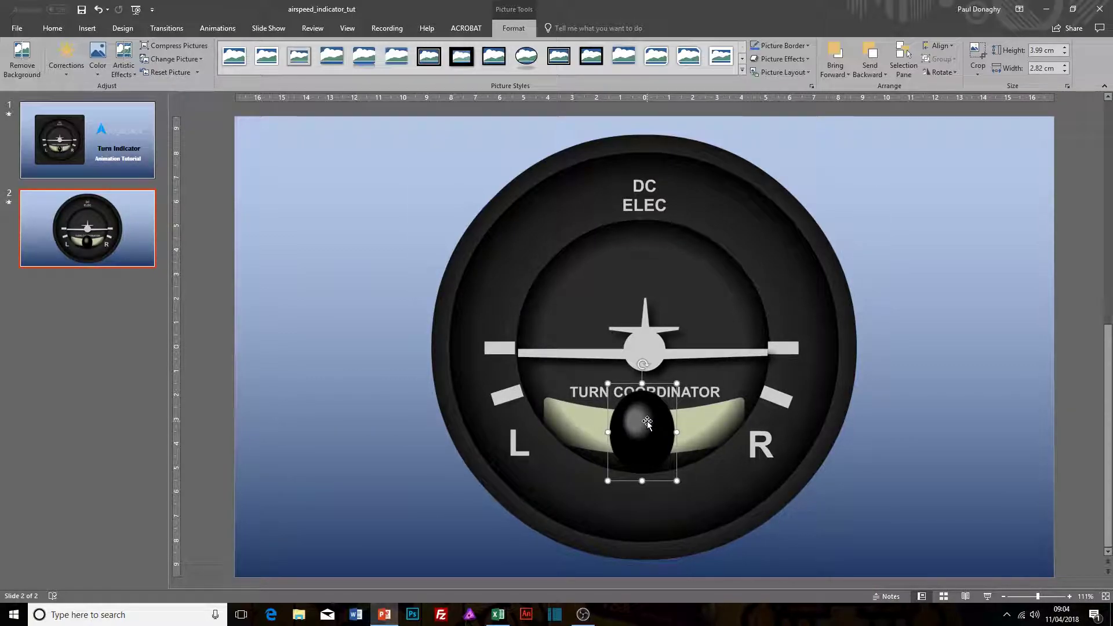
Step: Scale the dial, aircraft and slip ball pictures down together around the centre, making the dial 14 cm square
left_click(613, 375, "shift")
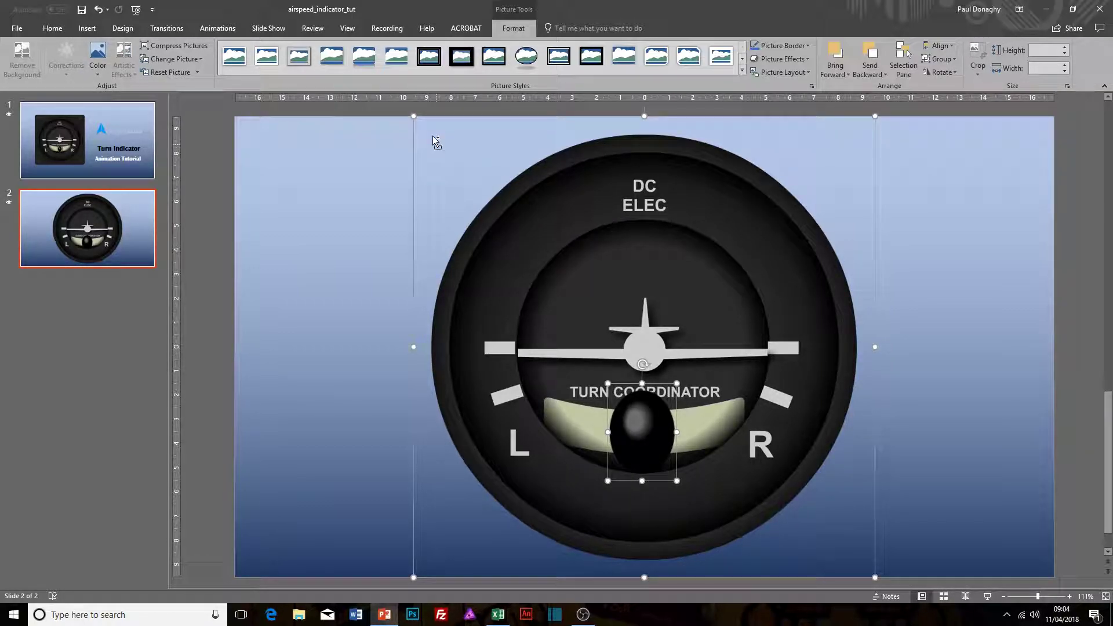
left_click_drag(413, 116, 477, 184)
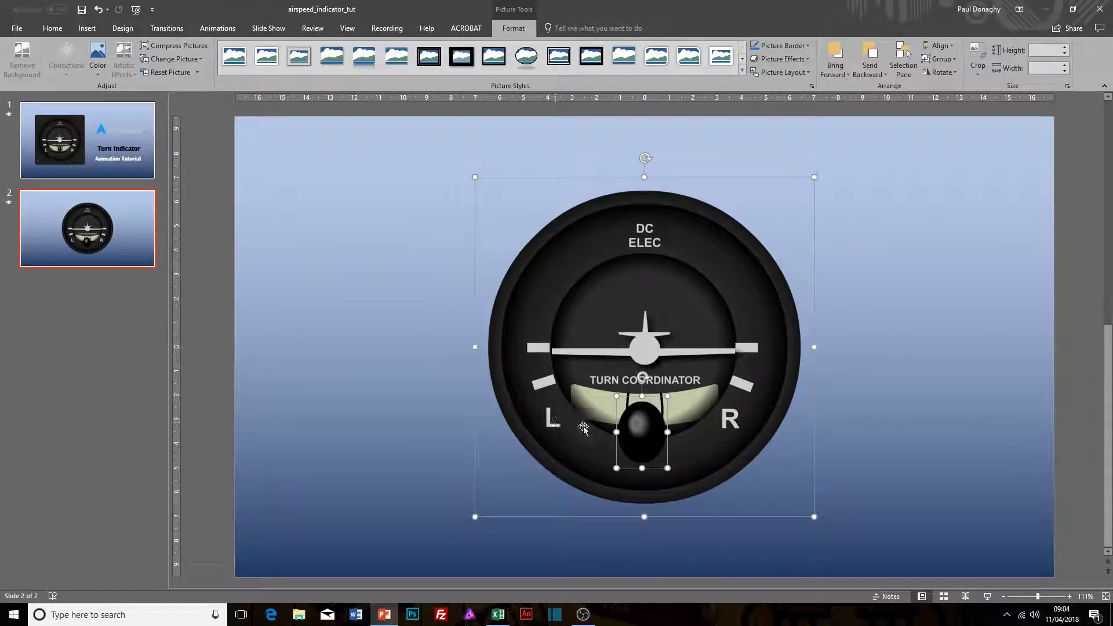
left_click_drag(642, 436, 640, 434)
left_click(404, 463)
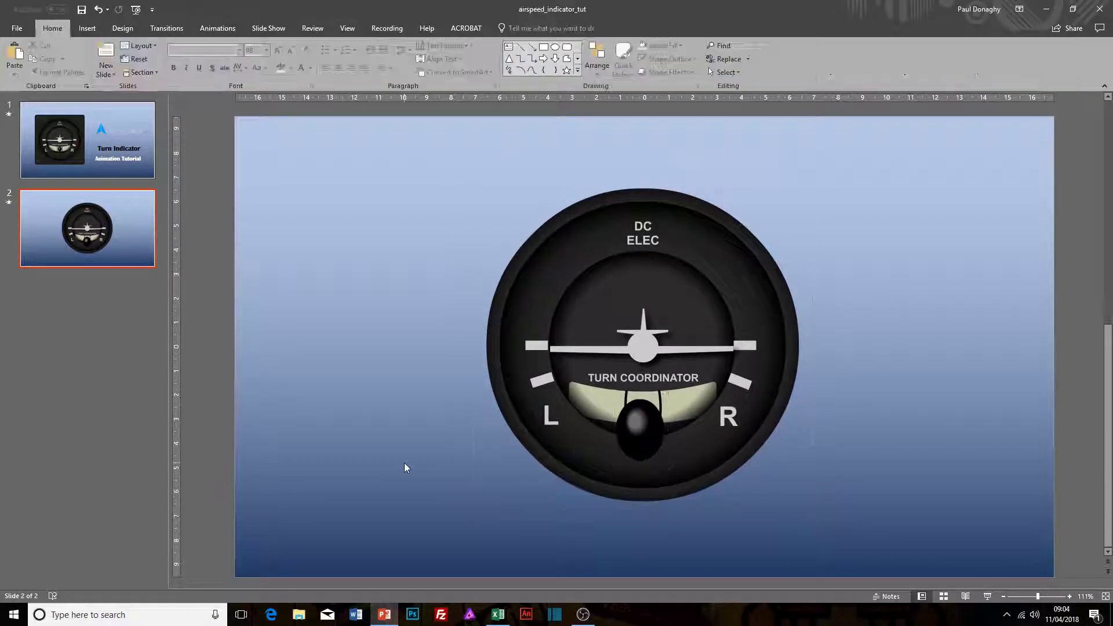
Step: Shrink the slip ball and centre it between the two black lines of the slip scale
left_click(646, 435)
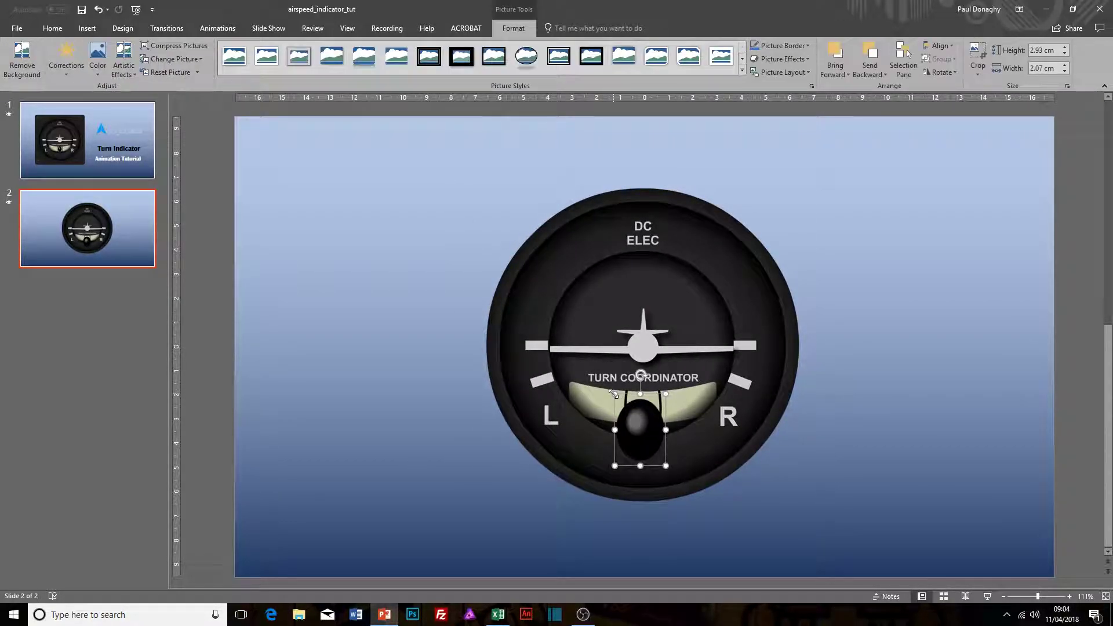
left_click_drag(614, 395, 640, 407)
left_click(488, 424)
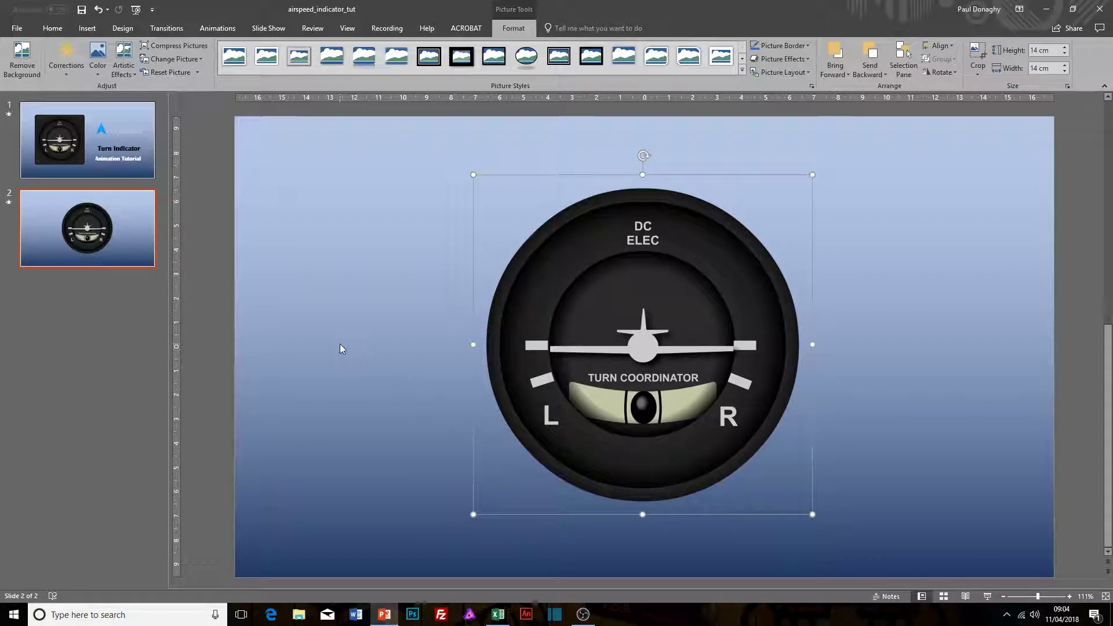
left_click(365, 341)
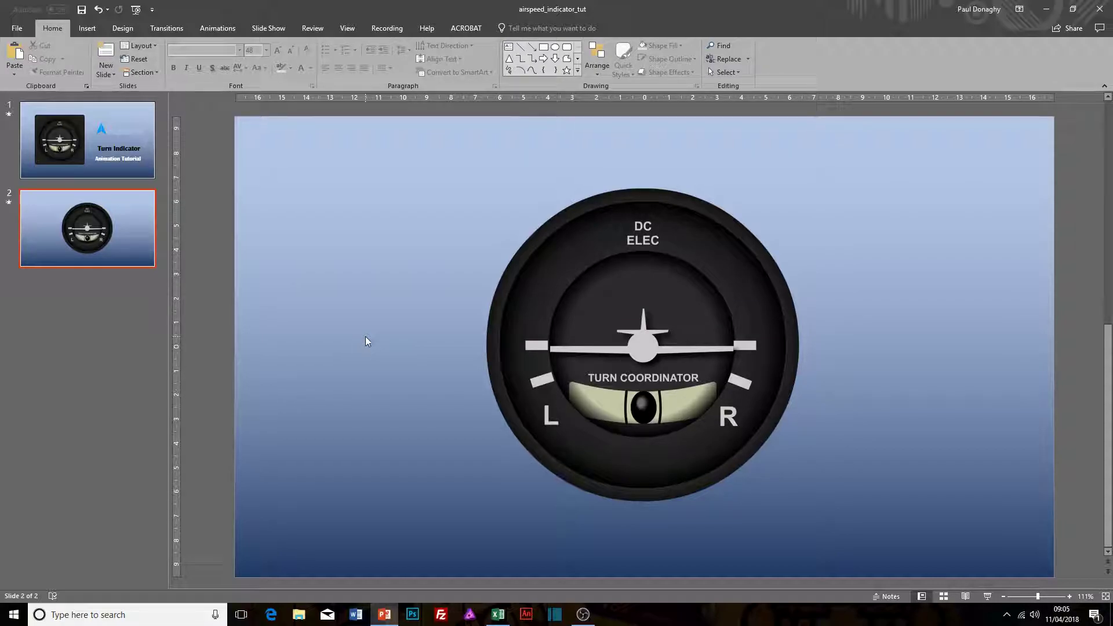
Step: Apply the Morph transition to slide 2 and duplicate the slide three times
left_click(170, 29)
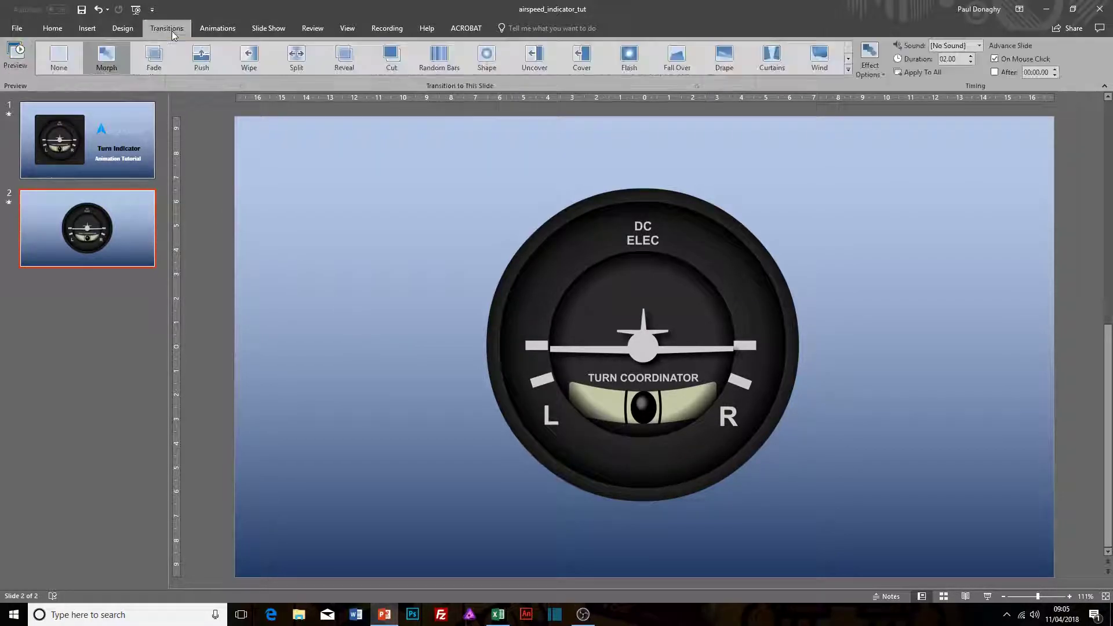
left_click(110, 61)
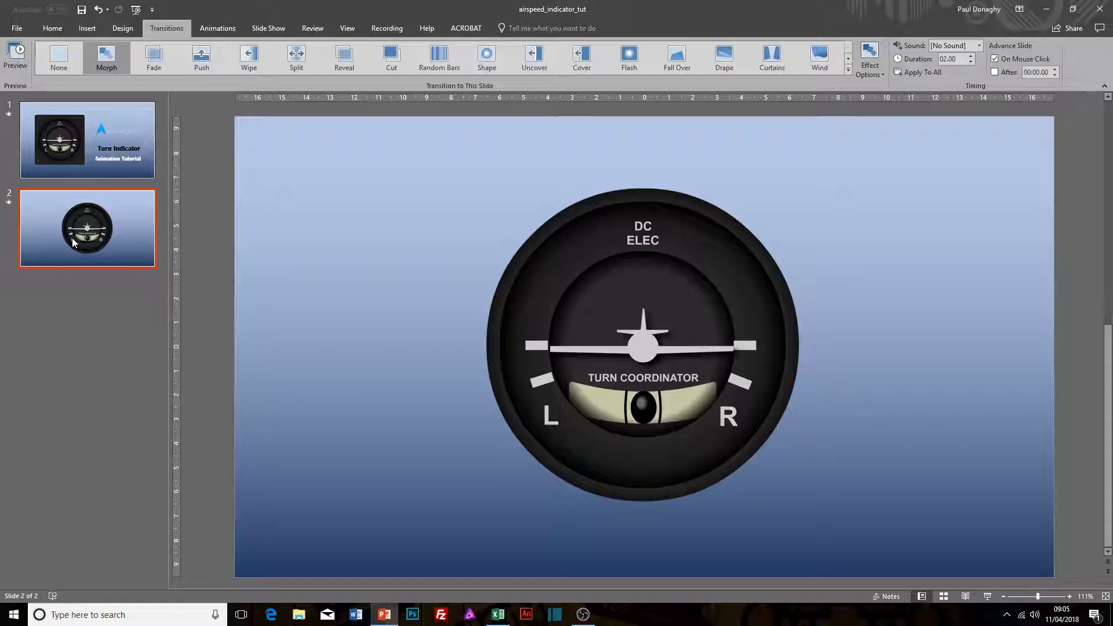
key("ctrl+d")
key("ctrl+d")
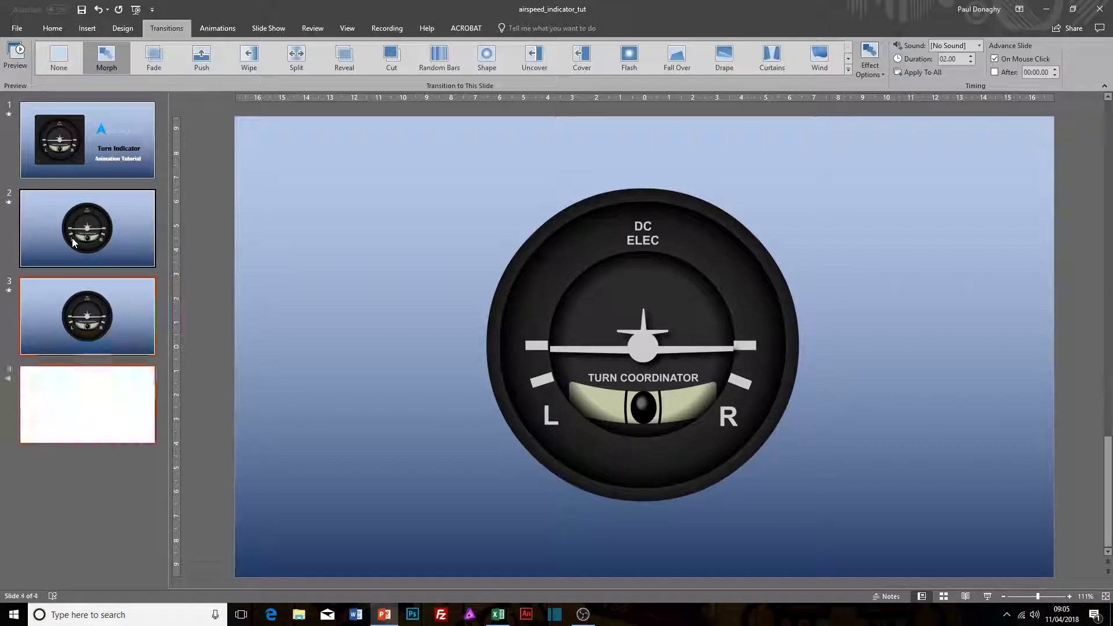
key("ctrl+d")
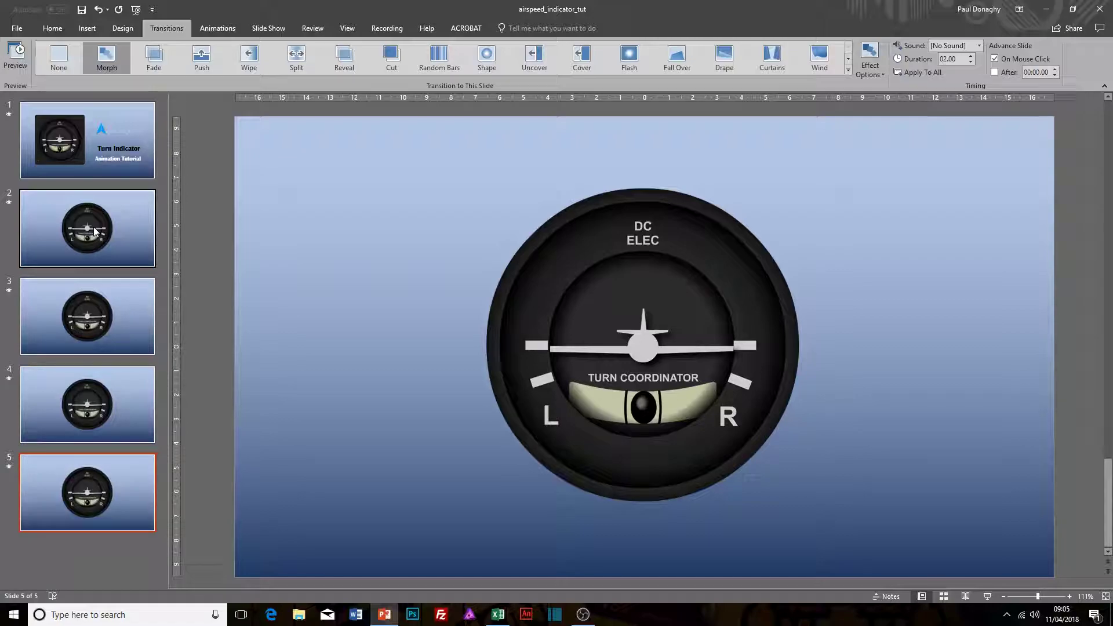
Step: Set slide 2's transition to None, check the transitions of slides 3 and 4, and apply Morph to slide 5
left_click(91, 225)
left_click(58, 58)
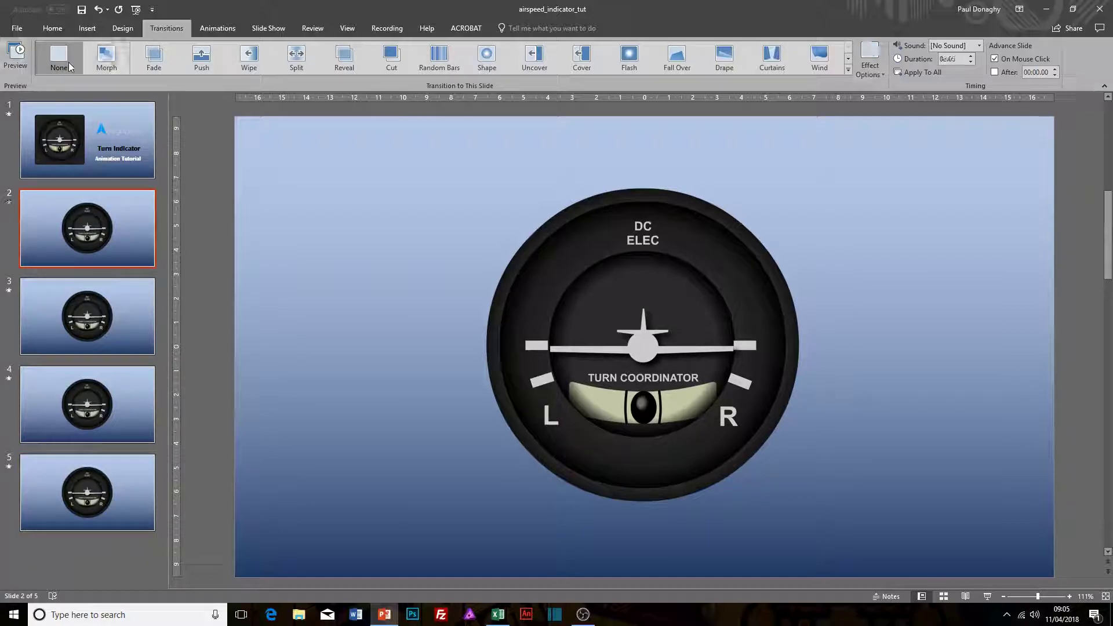
left_click(88, 327)
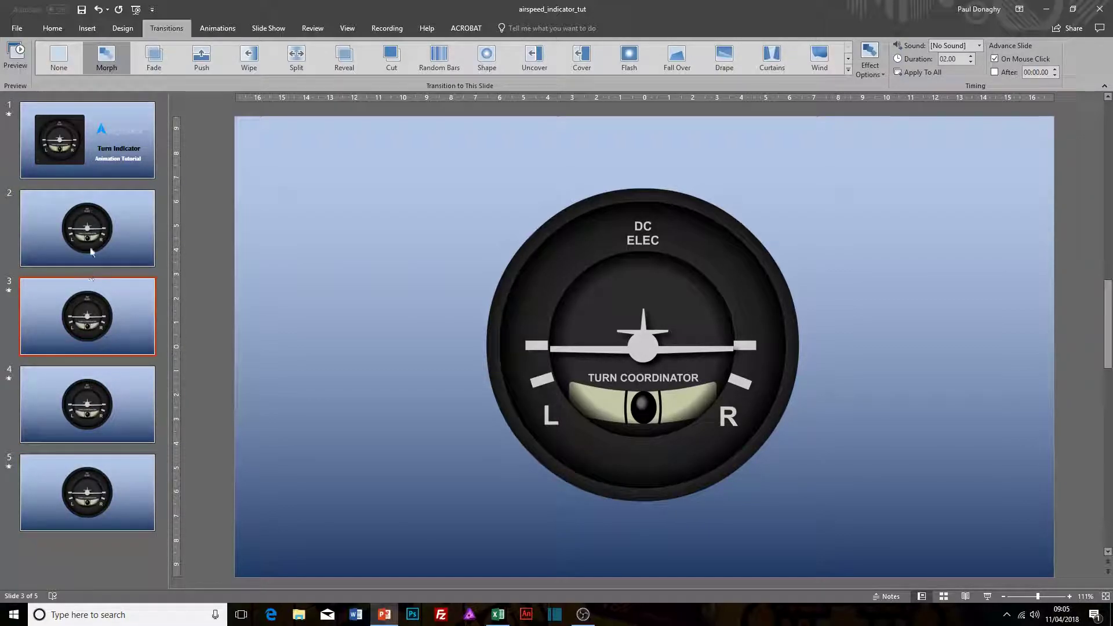
left_click(85, 417)
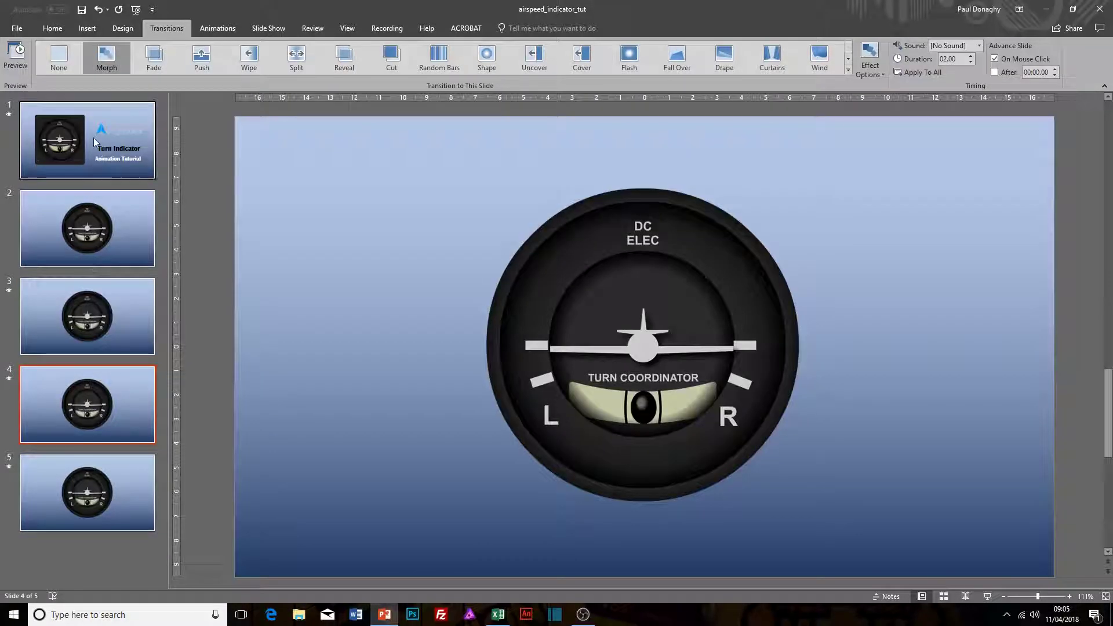
left_click(114, 499)
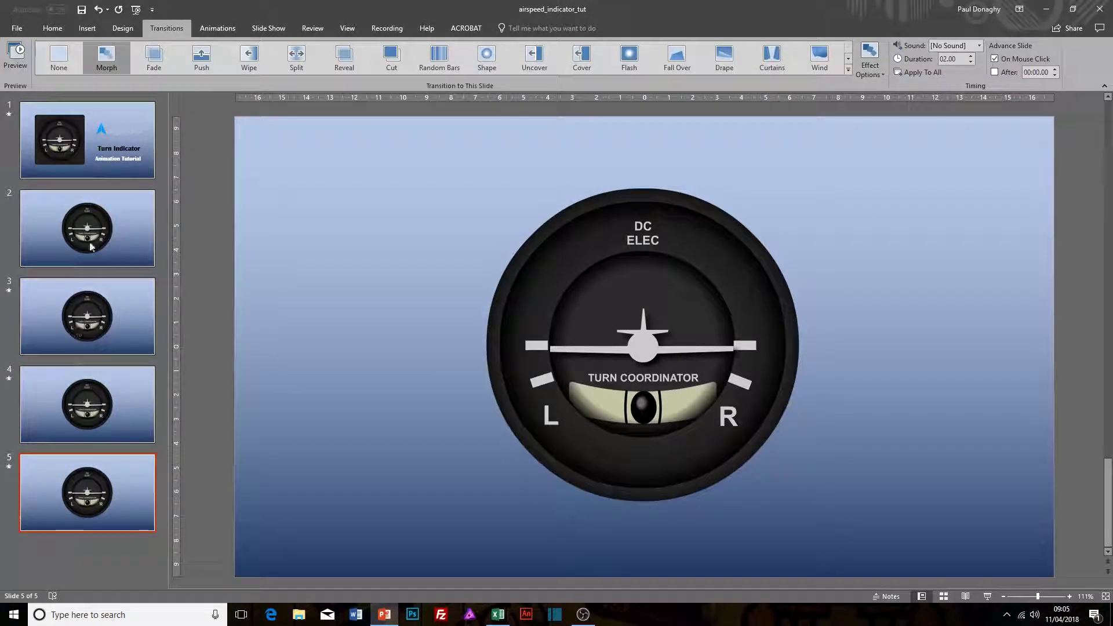
left_click(105, 67)
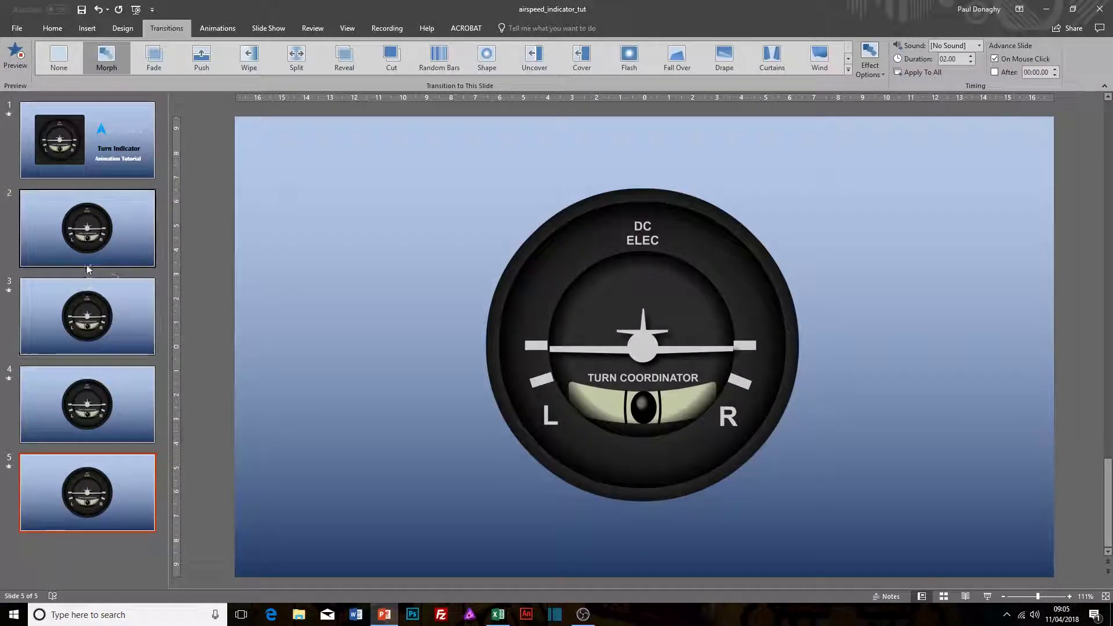
Step: On slide 3, rotate the aircraft picture clockwise until its wing tip meets the lower mark above the R
left_click(86, 313)
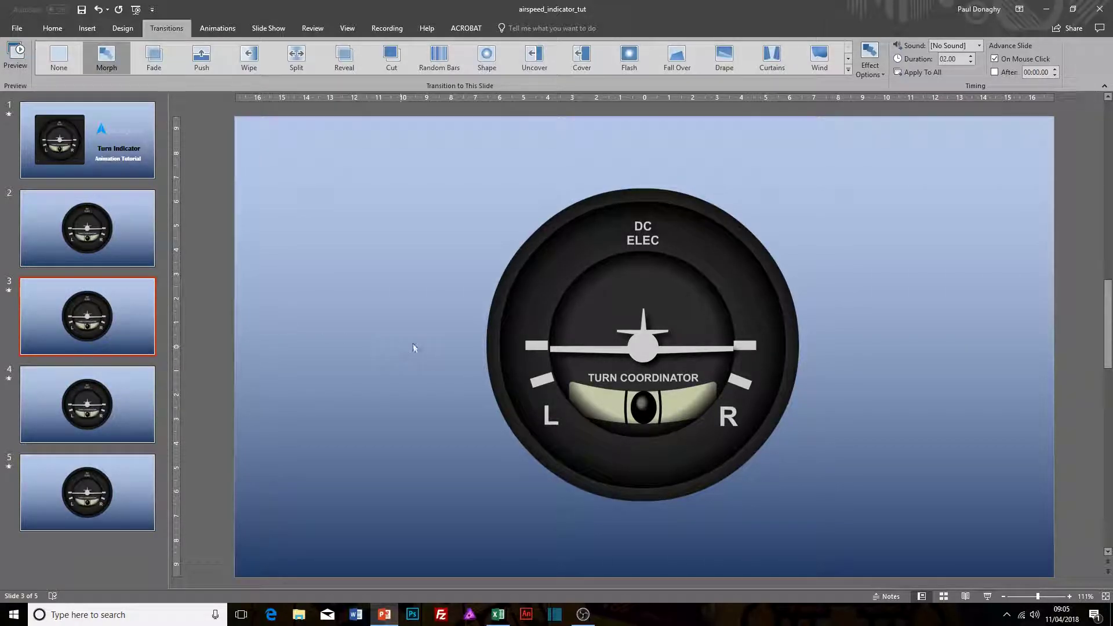
left_click(599, 352)
left_click_drag(645, 153, 696, 163)
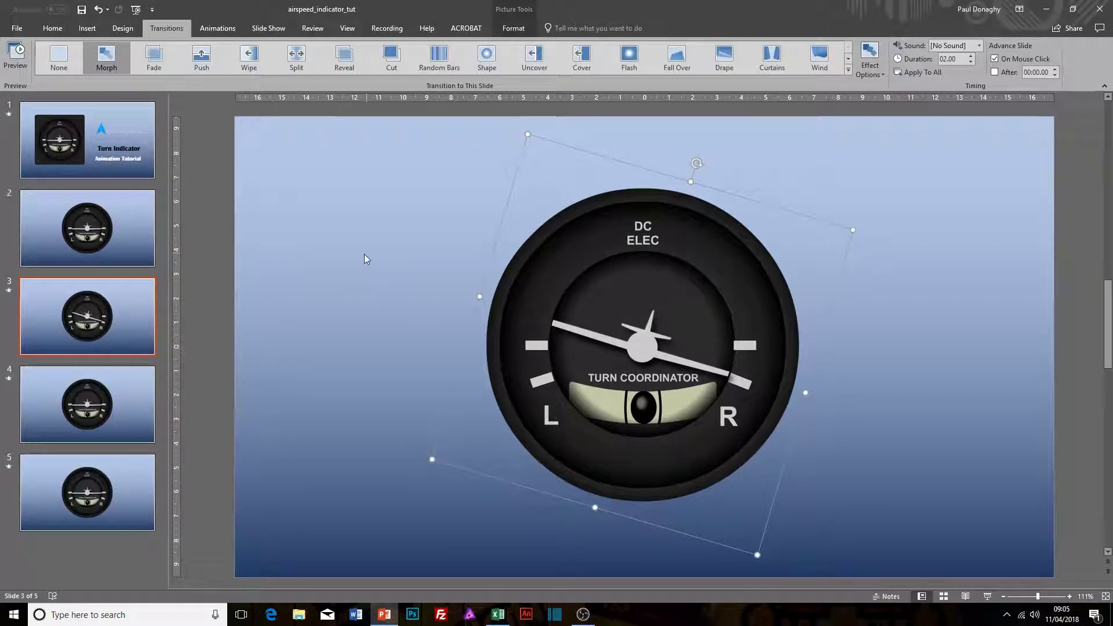
Step: On slide 5, rotate the aircraft picture counterclockwise until its wing tip meets the lower mark above the L
left_click(119, 403)
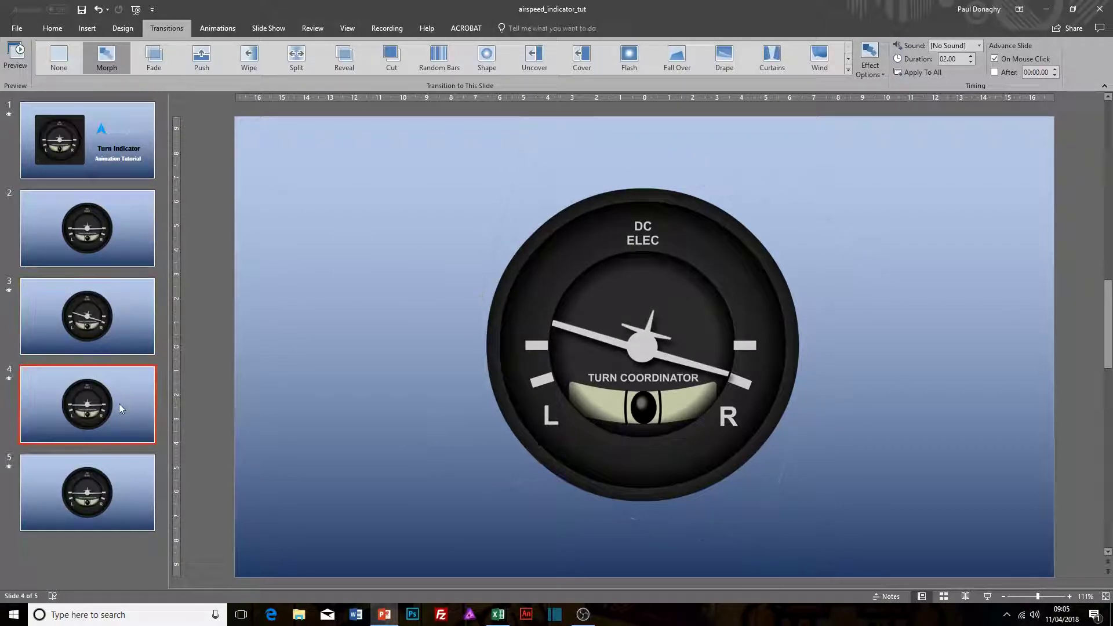
left_click(90, 512)
left_click(577, 276)
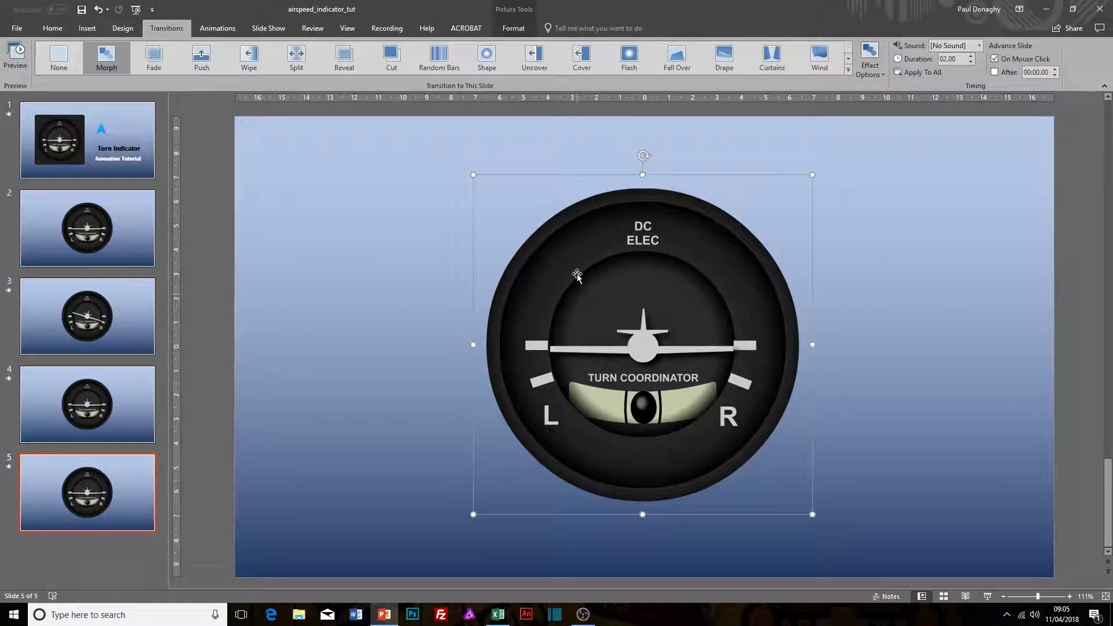
left_click_drag(642, 155, 592, 159)
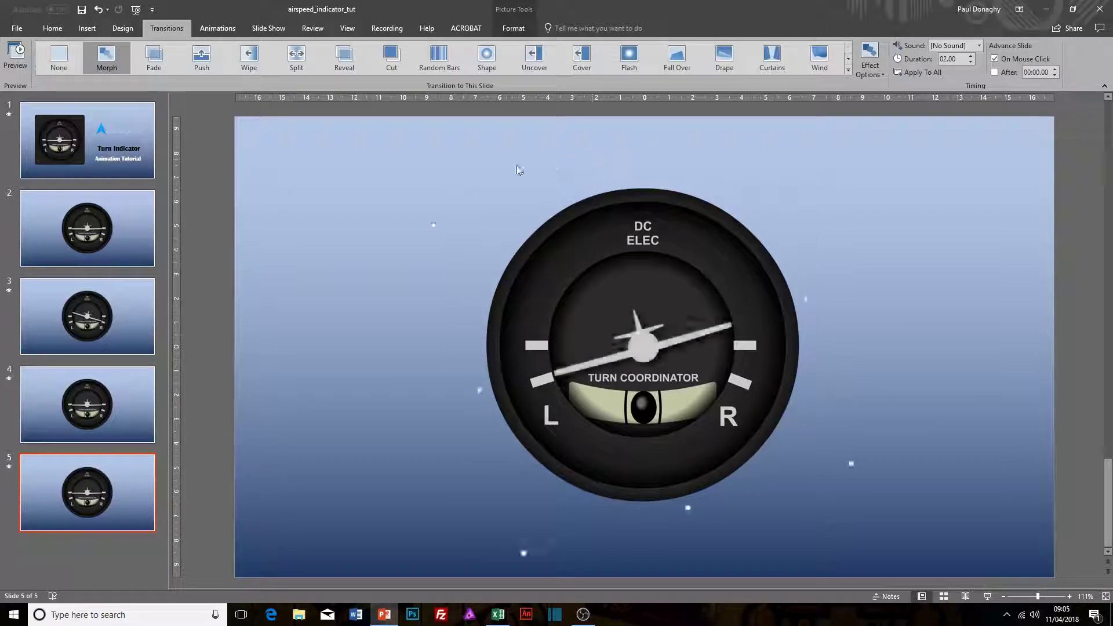
Step: Start the slide show from slide 2 to preview the turn indicator animation
left_click(146, 221)
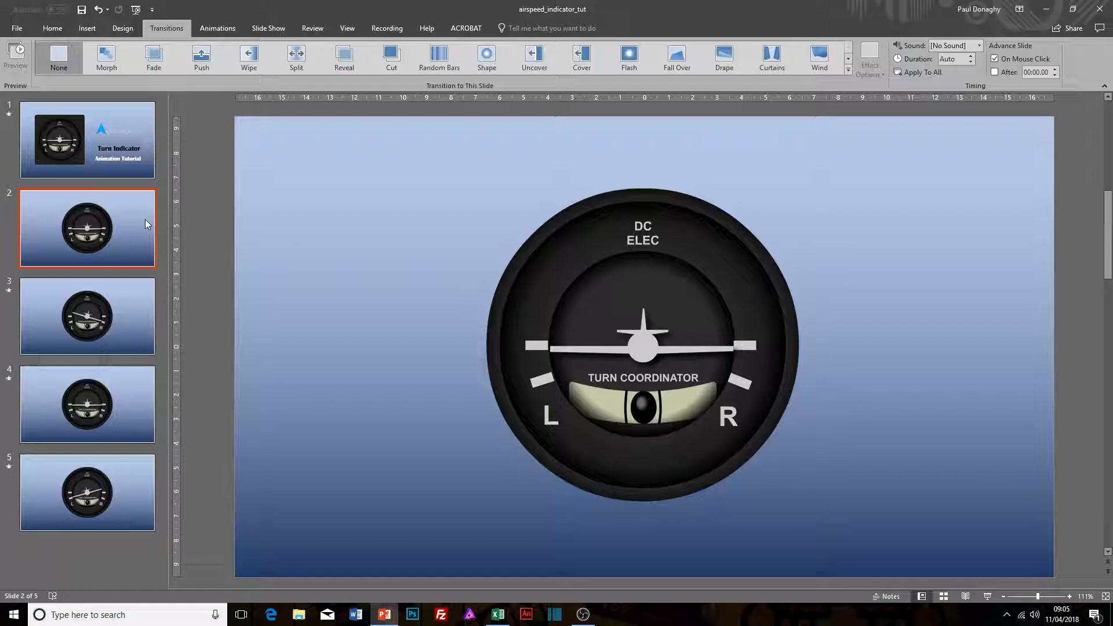
key("ctrl+F5")
key("Escape")
key("shift+F5")
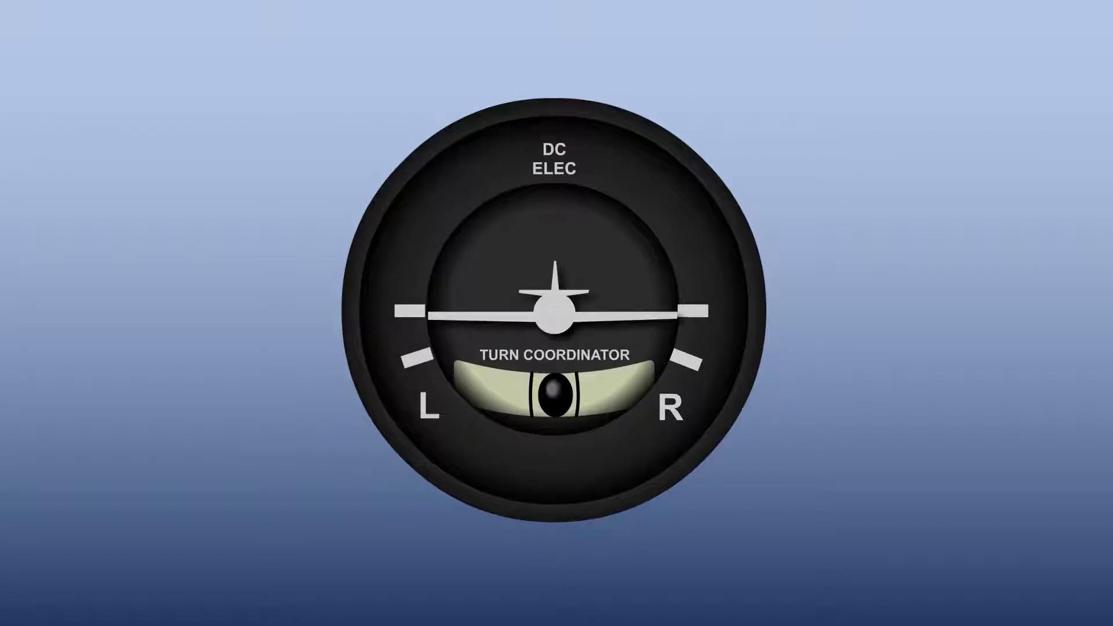
Step: Play the slide show through the remaining aircraft turns to its end and return to editing
left_click(561, 304)
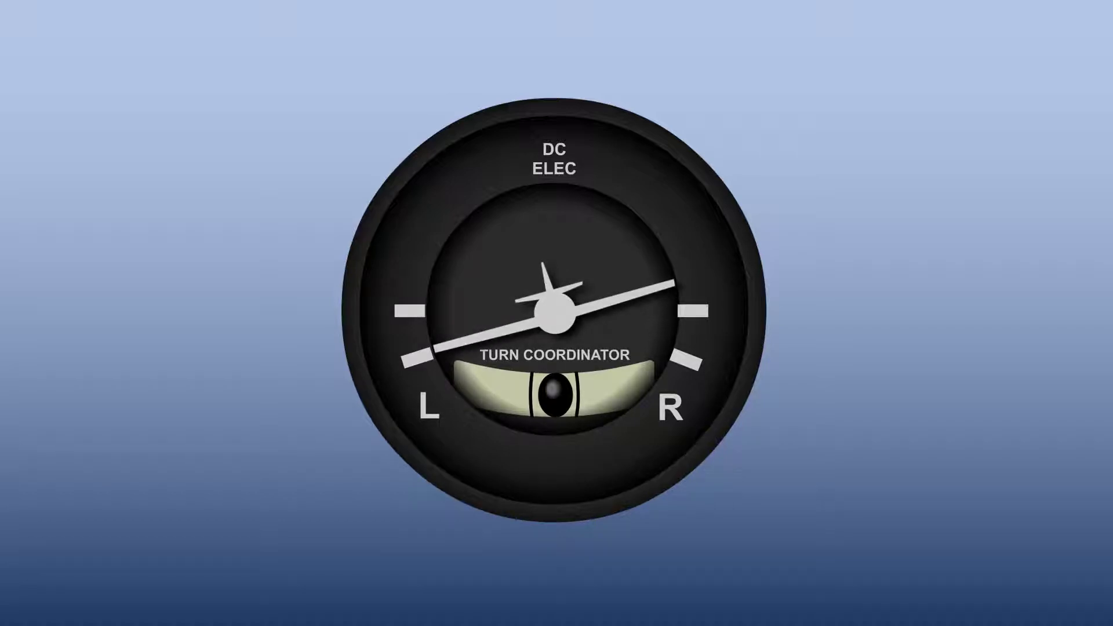
key("Right")
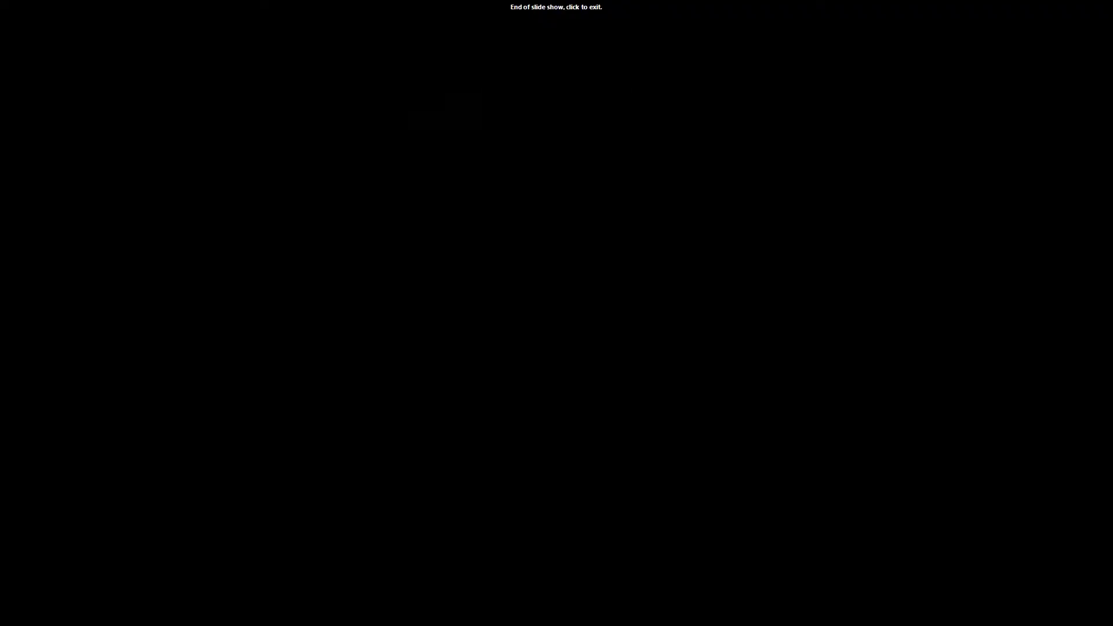
left_click(561, 304)
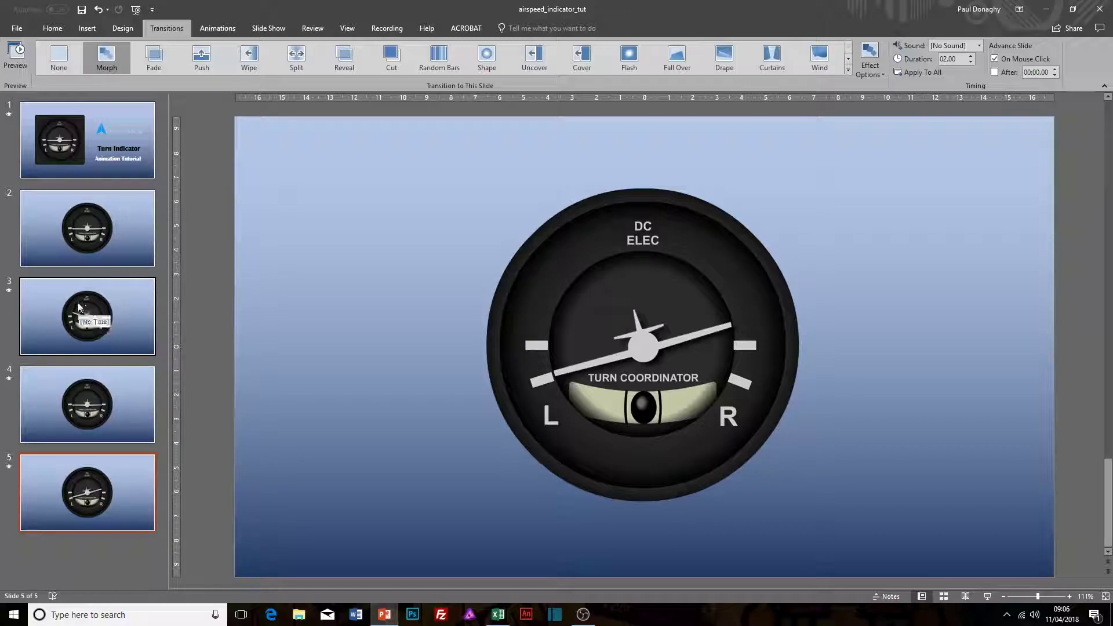
Step: On slide 3, move the black ball in the turn coordinator tube toward the L side, beyond the centre lines
left_click(82, 322)
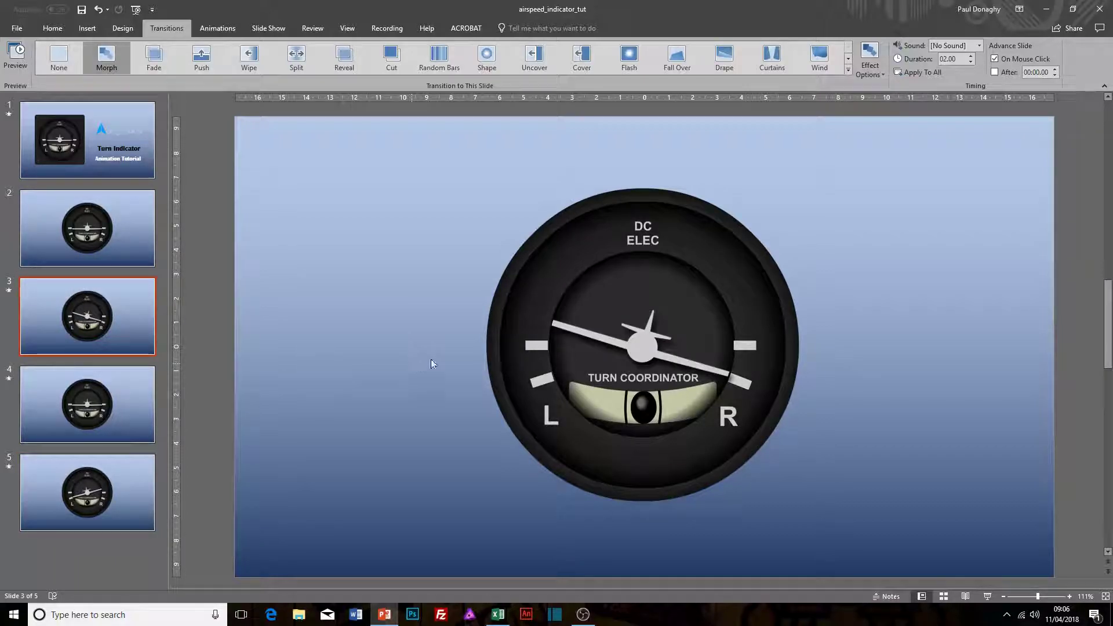
left_click(639, 404)
left_click_drag(639, 404, 607, 407)
Step: On slide 5, move the black ball in the turn coordinator tube toward the R side, beyond the centre lines
left_click(113, 398)
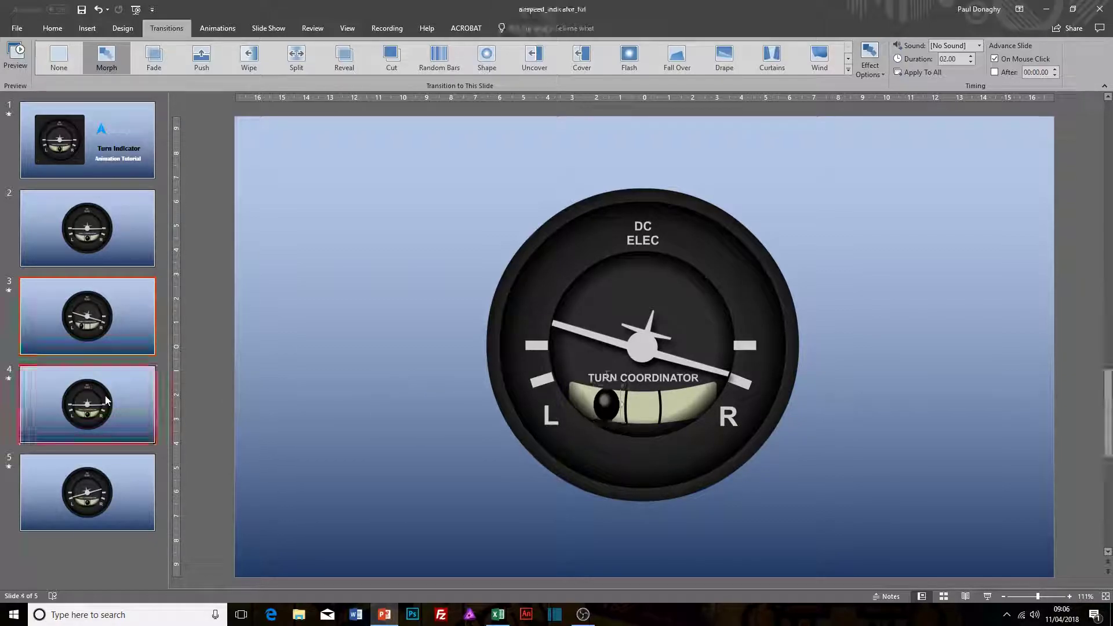
left_click(90, 528)
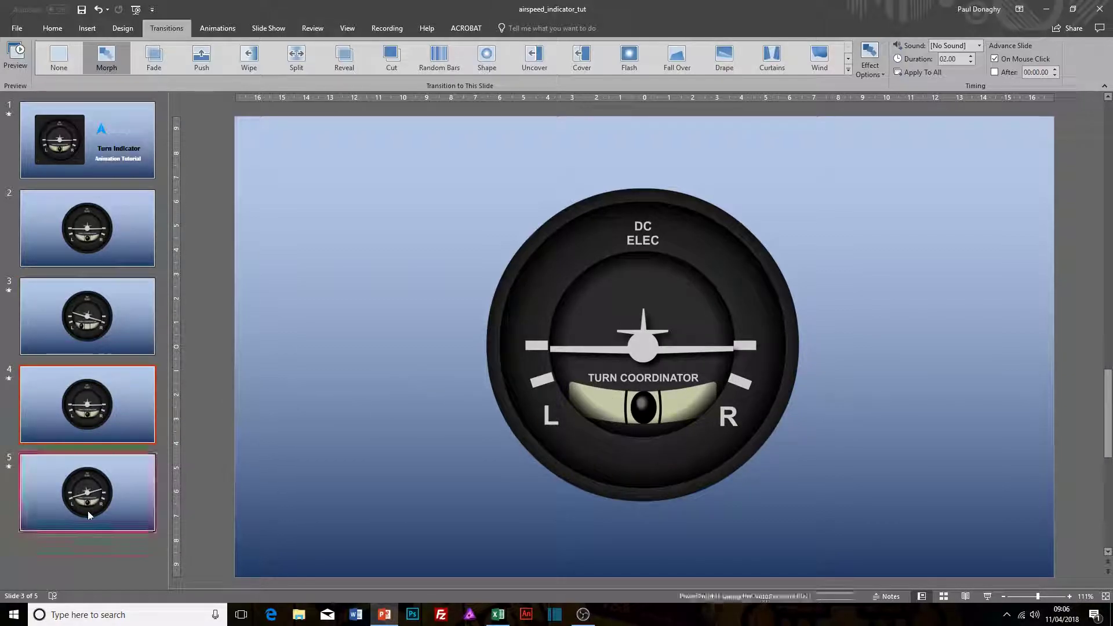
left_click(658, 410)
left_click_drag(658, 410, 680, 411)
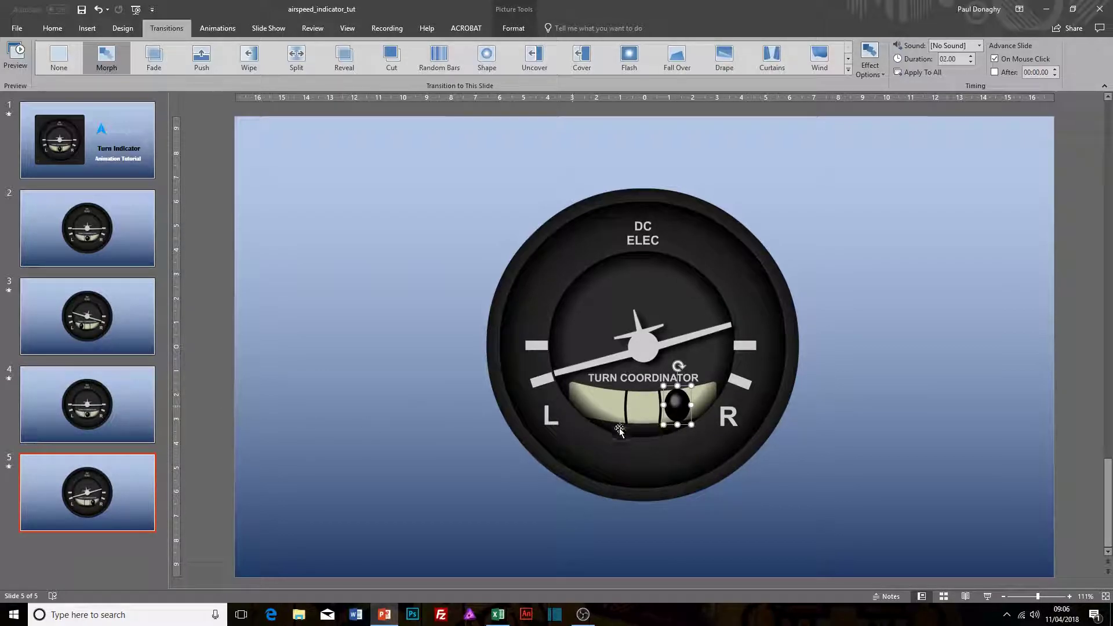
Step: Play the slide show from slide 2 through slide 5 to preview the aircraft and ball moving together, and exit
left_click(83, 249)
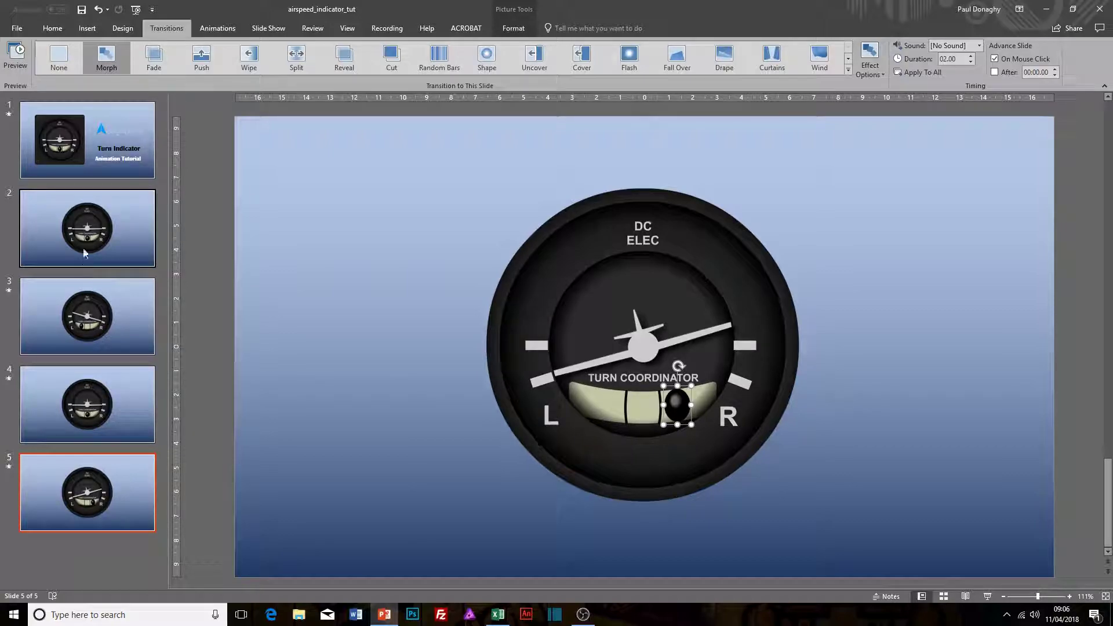
key("shift+F5")
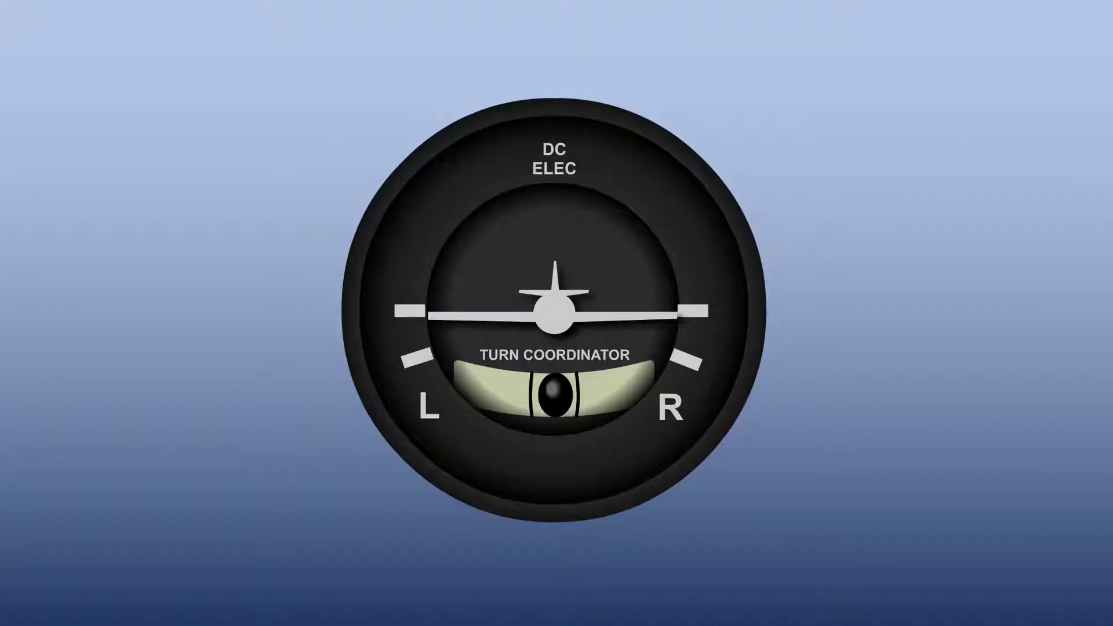
key("Right")
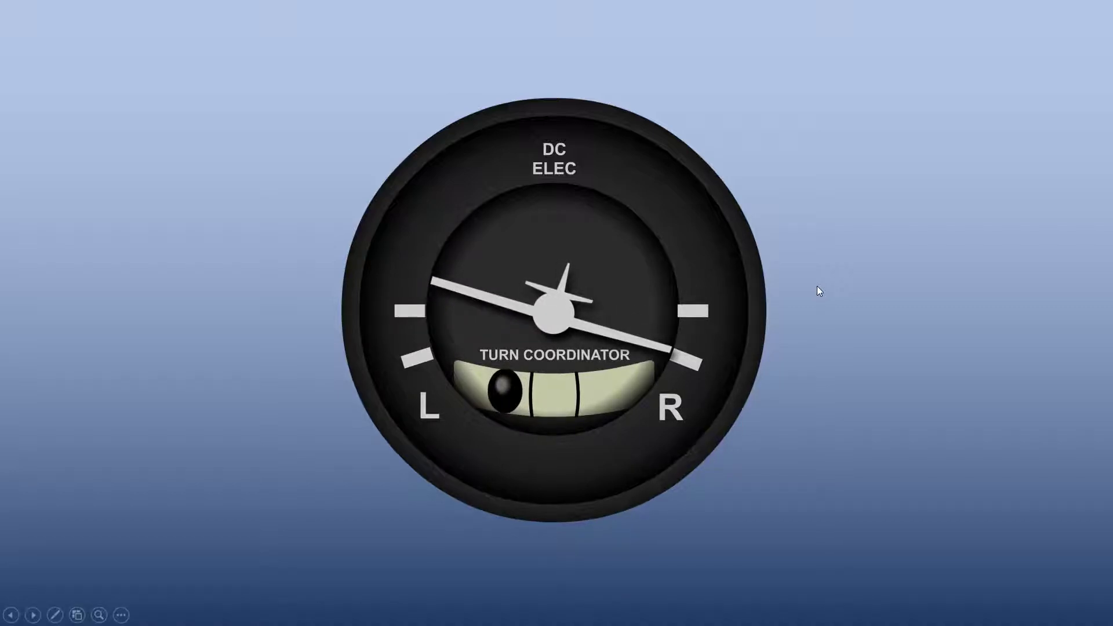
key("Right")
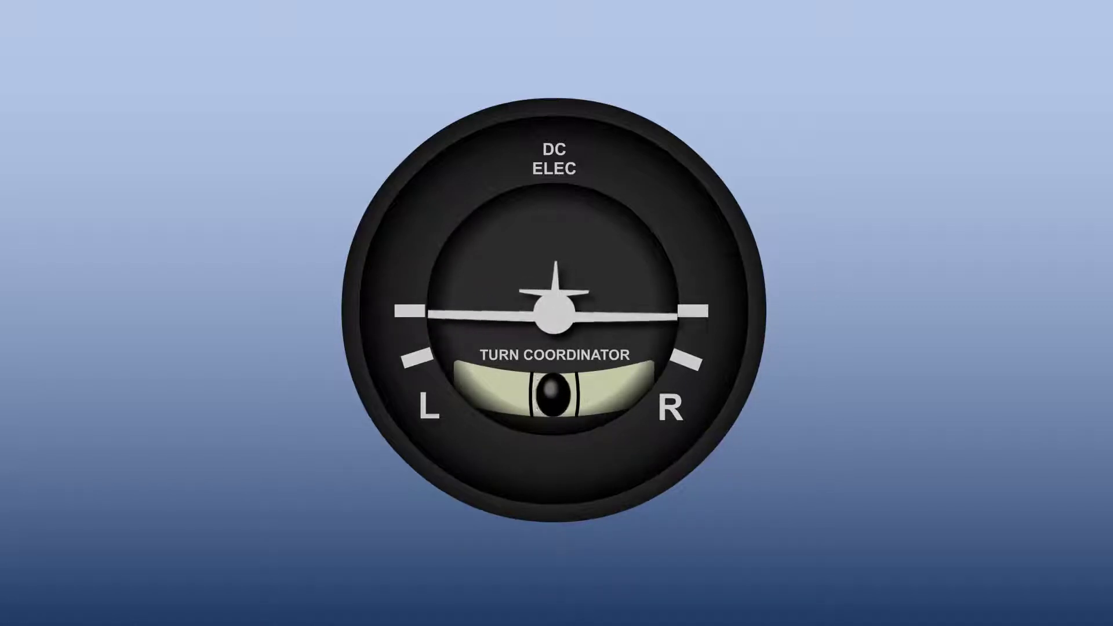
key("Right")
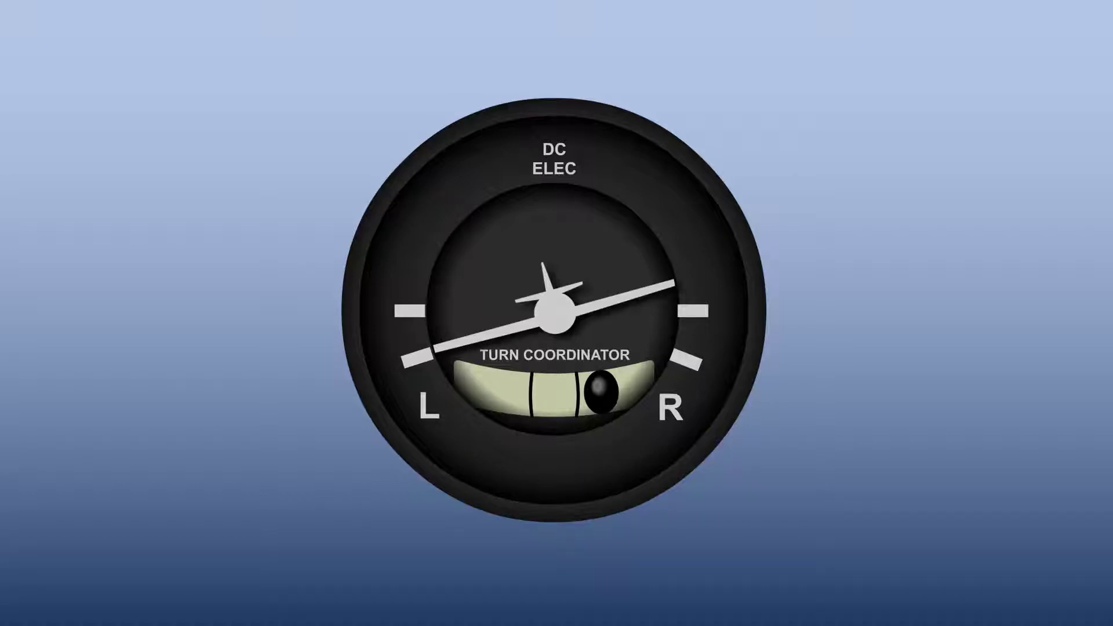
key("Escape")
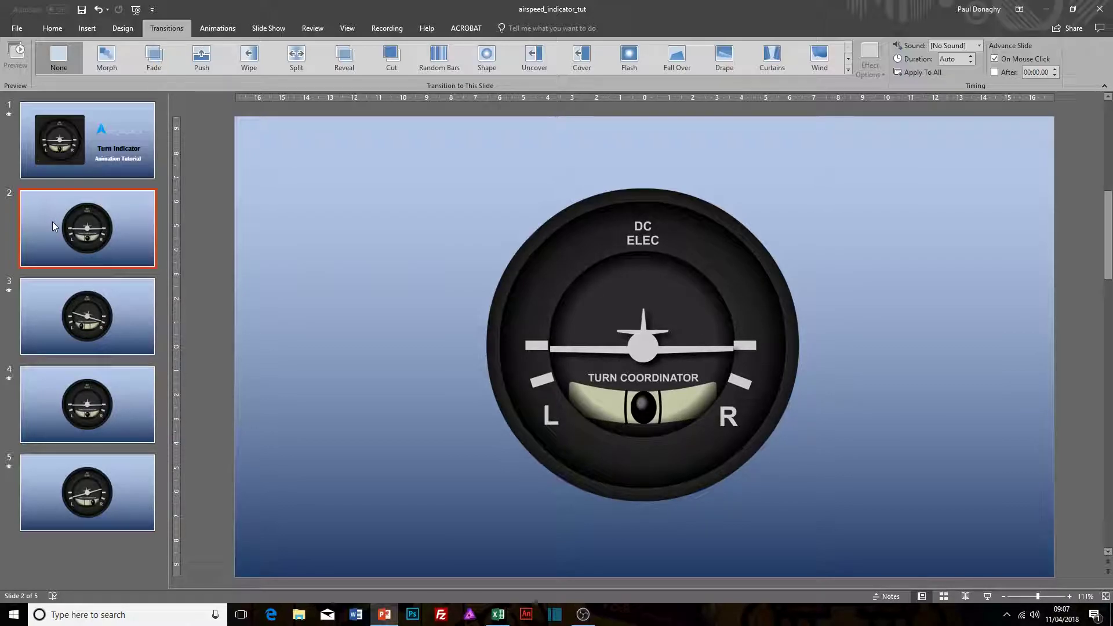
Step: Duplicate slide 2 and move the copy to the end of the presentation as slide 6
key("ctrl+d")
left_click_drag(92, 305, 81, 571)
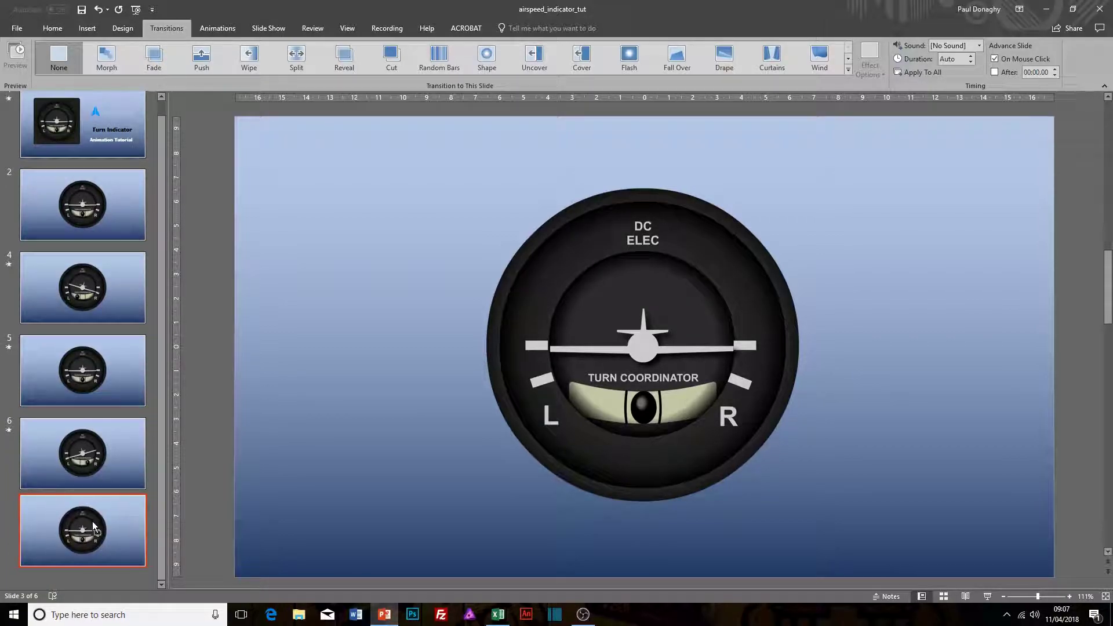
Step: On slide 6, show a widened Animation Pane and add a Spin emphasis animation to the aircraft picture
left_click(506, 397)
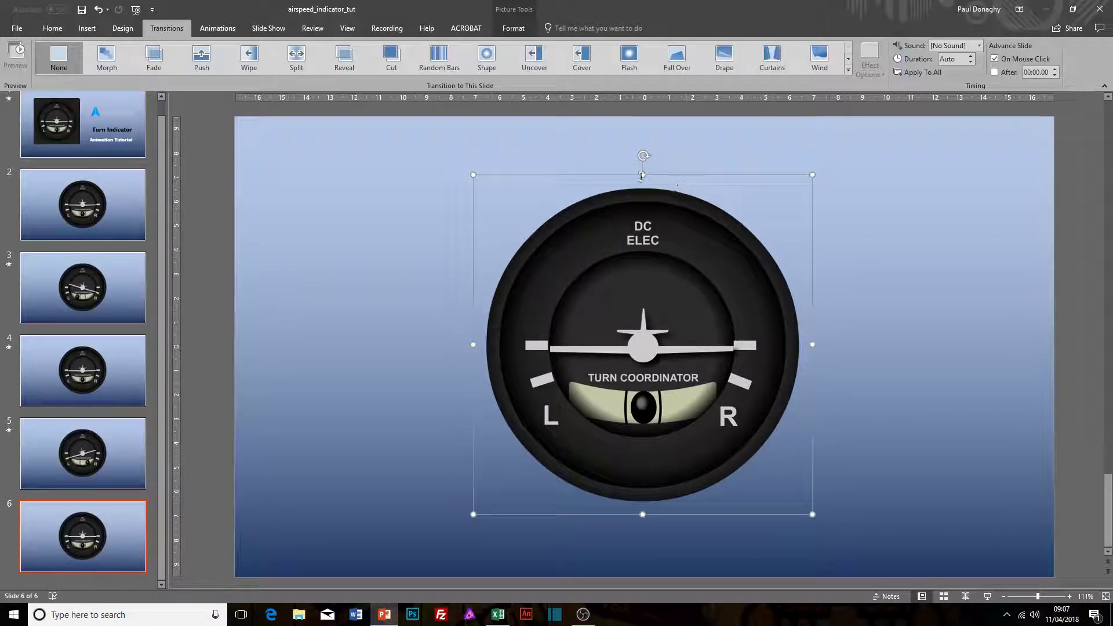
left_click(230, 29)
left_click(880, 45)
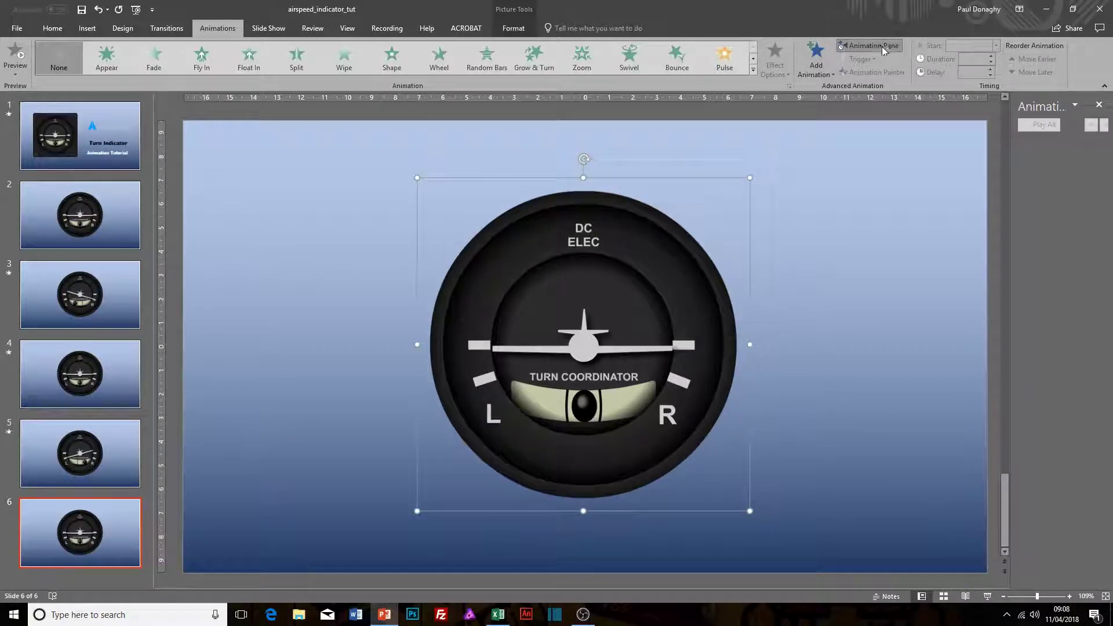
left_click_drag(1010, 165, 964, 169)
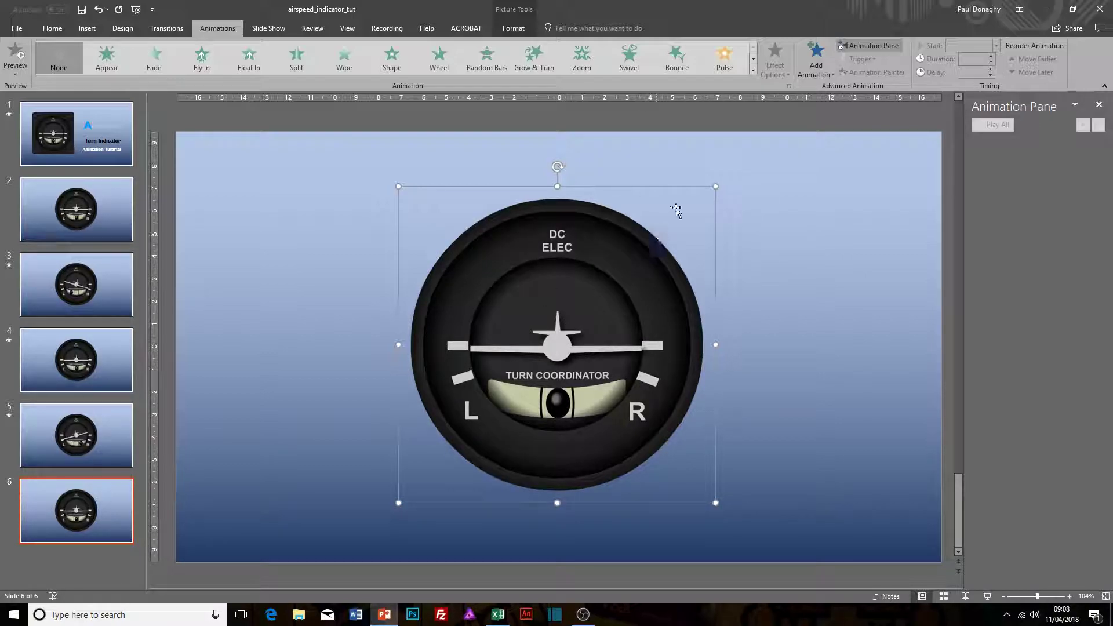
left_click(812, 67)
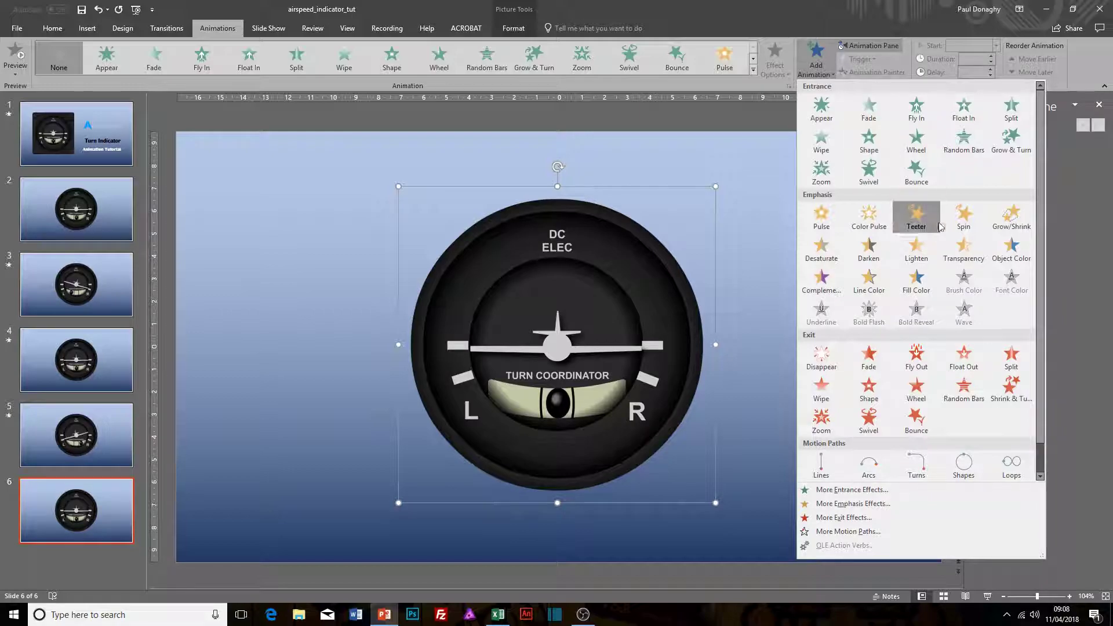
left_click(964, 218)
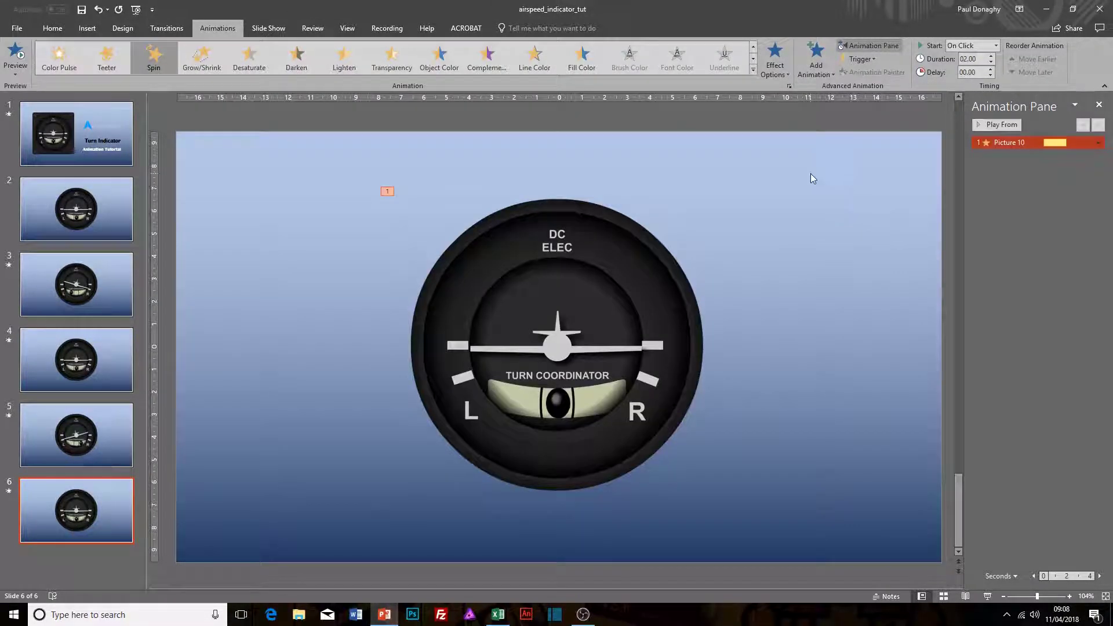
Step: In the Spin effect options, set the smooth start to about 1.04 sec and the smooth end to about 0.96 sec
left_click(1098, 142)
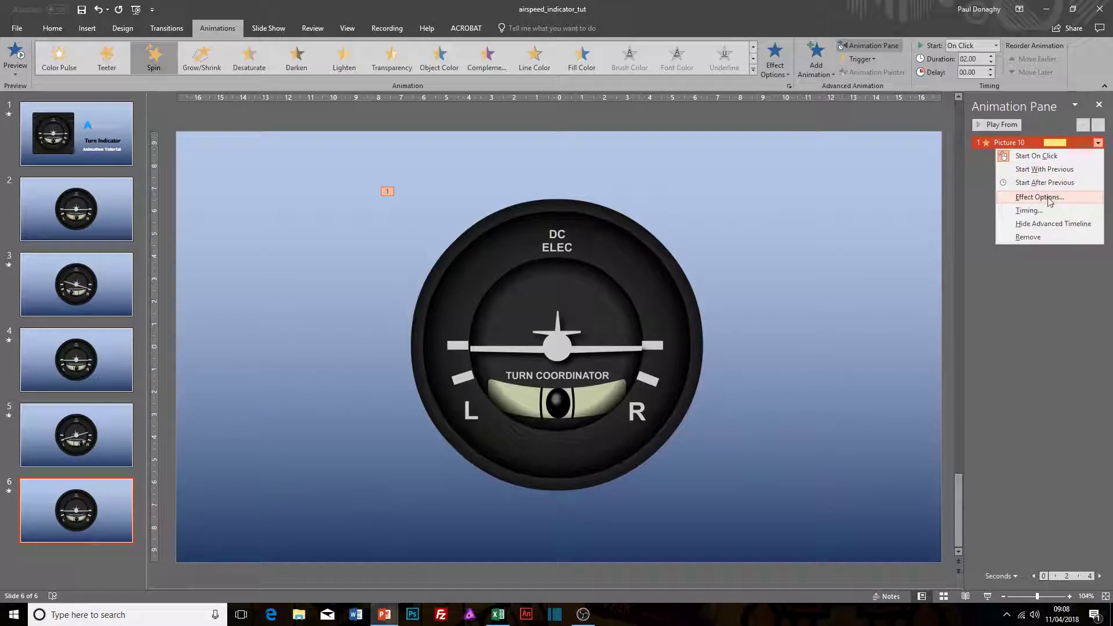
left_click(1047, 197)
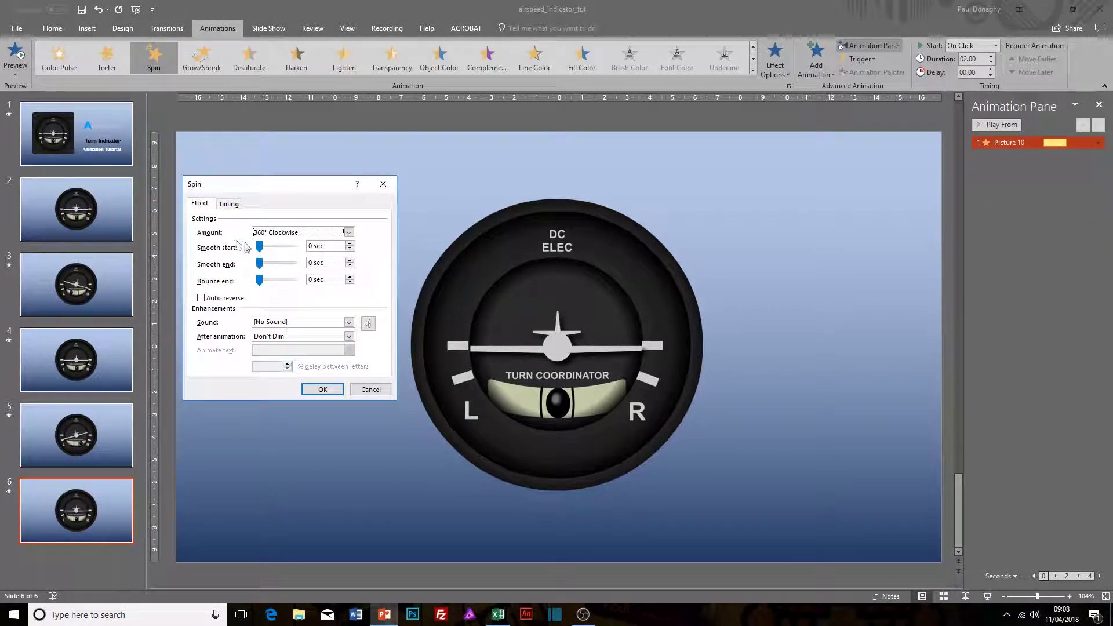
left_click_drag(259, 247, 274, 266)
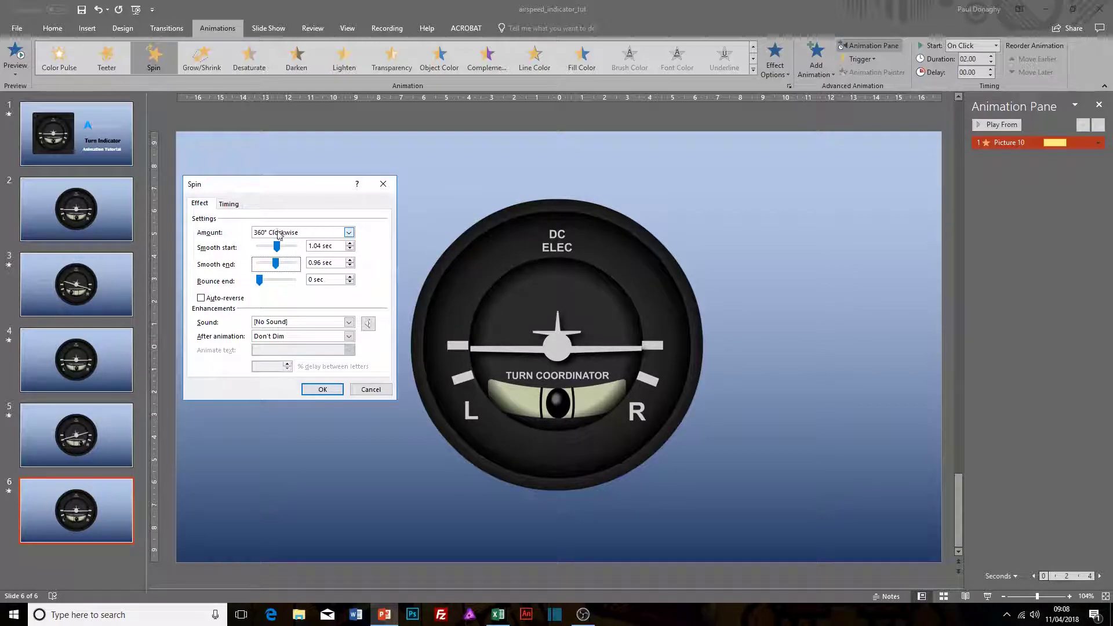
Step: Set the spin amount to a custom 10° clockwise, check the timing settings, and apply the effect options
left_click(348, 232)
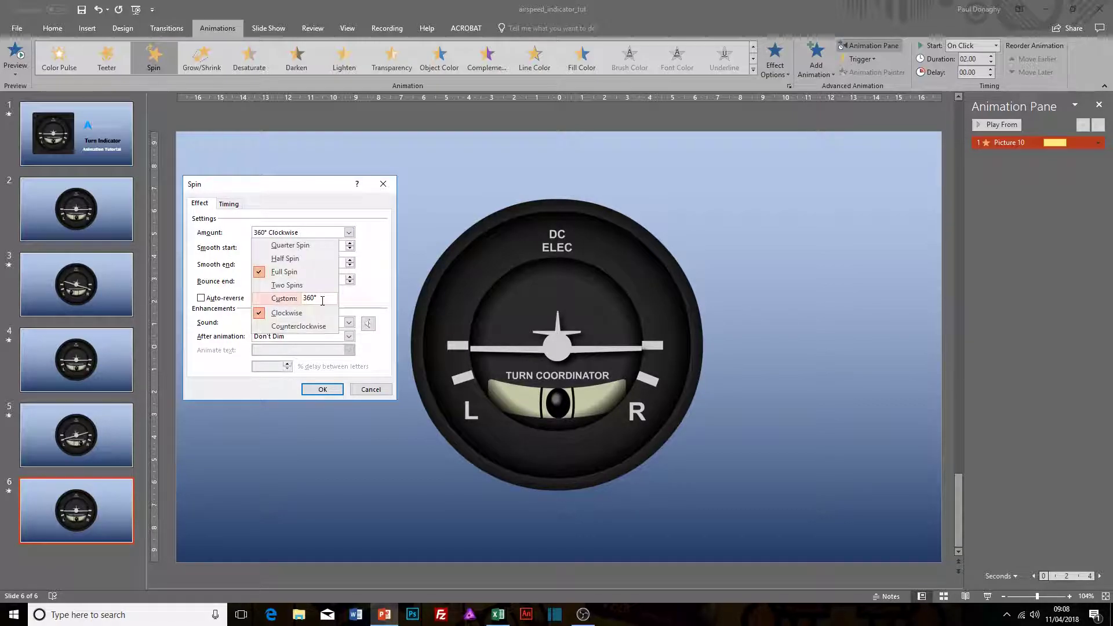
left_click_drag(322, 300, 305, 300)
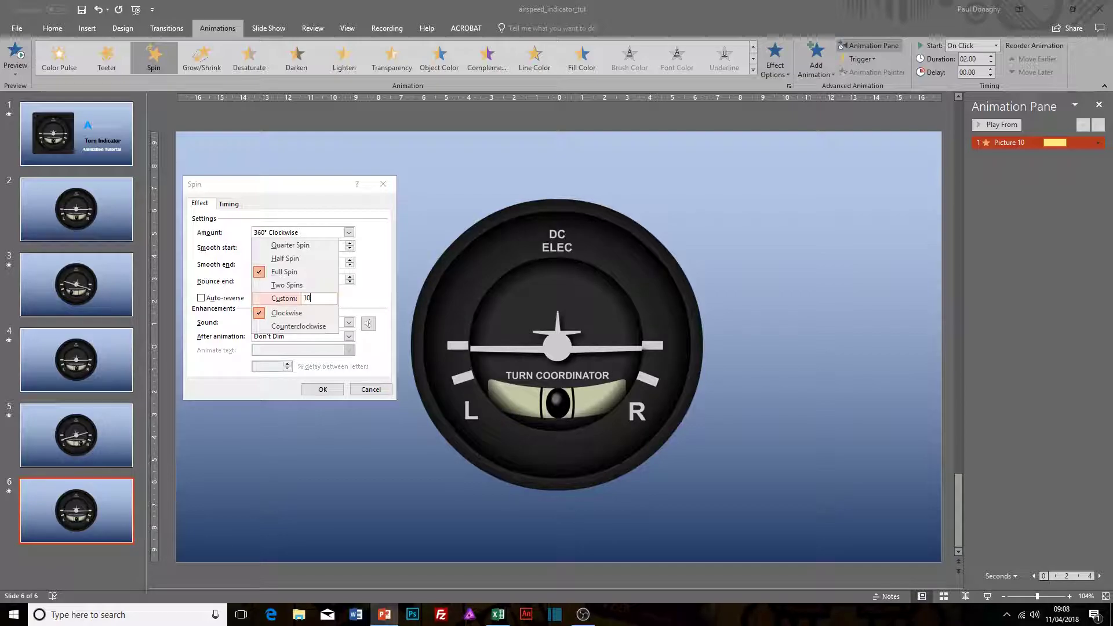
key("Return")
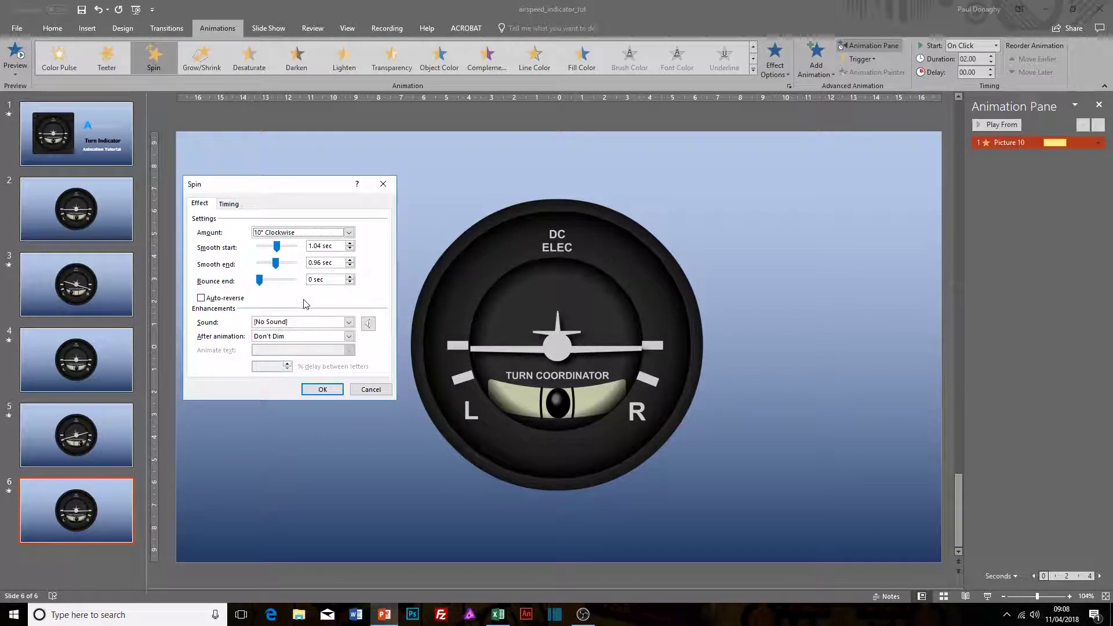
left_click(228, 204)
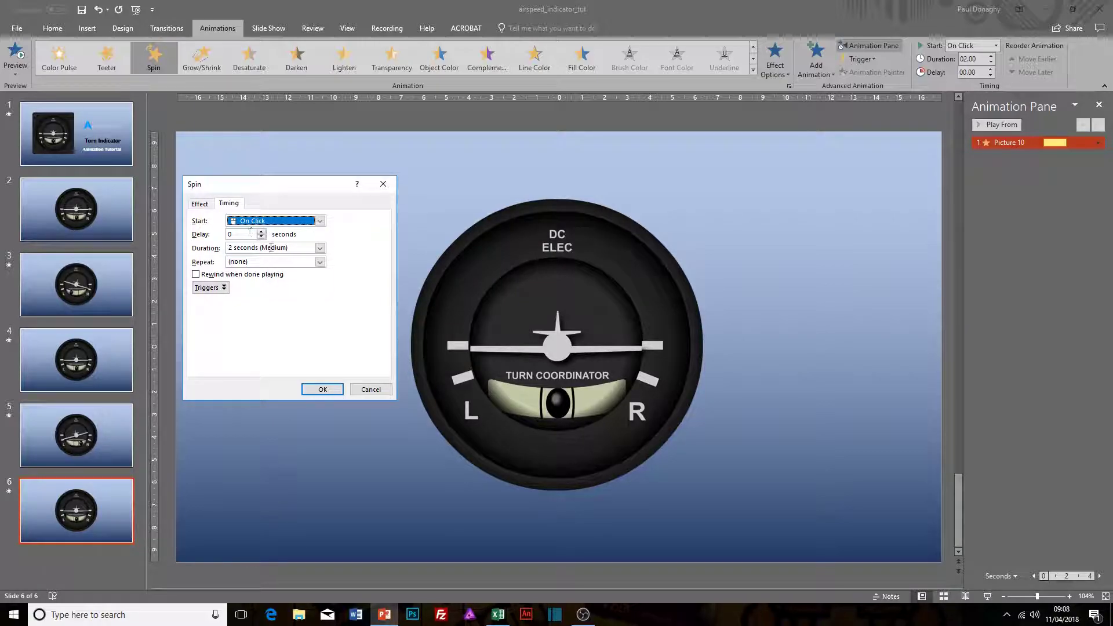
left_click(200, 205)
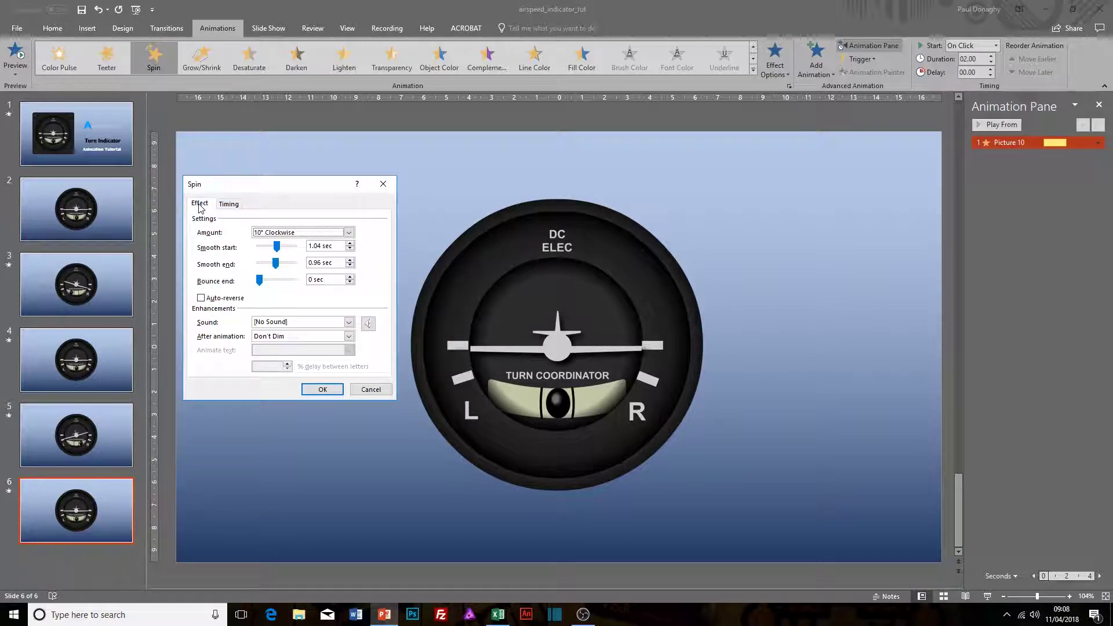
left_click(322, 389)
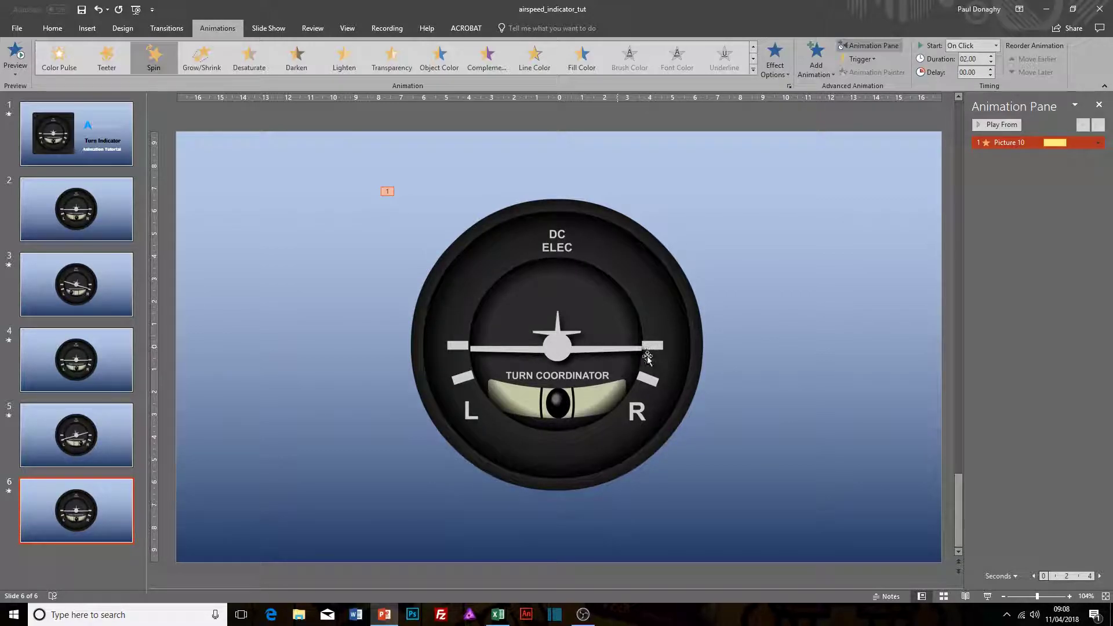
Step: Add a second Spin emphasis animation to the aircraft picture on slide 6
left_click(562, 351)
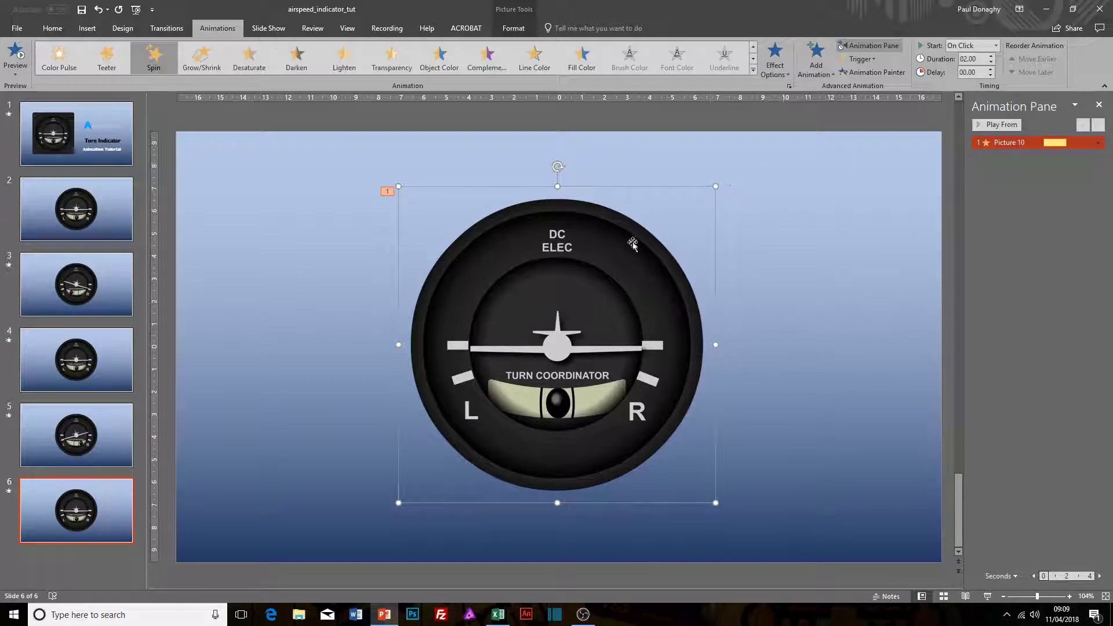
left_click(816, 72)
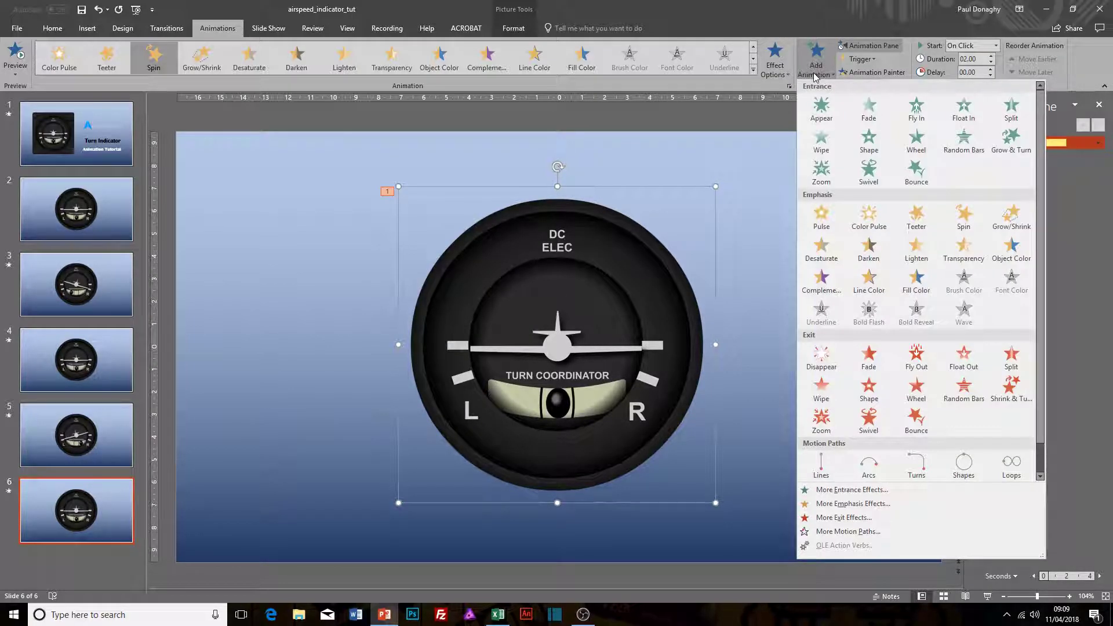
left_click(962, 219)
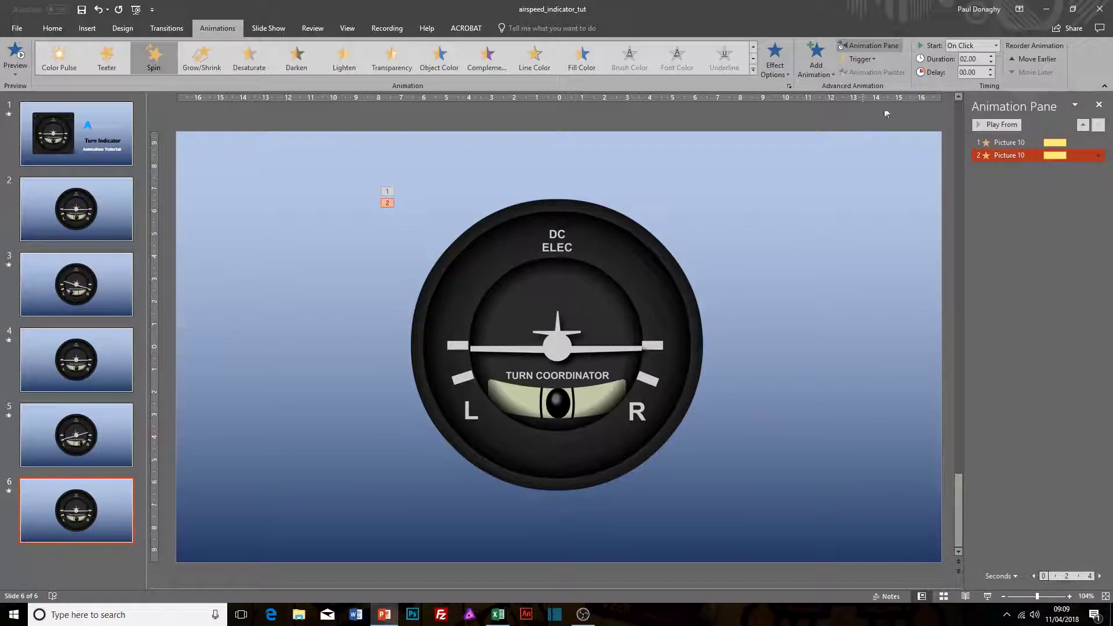
Step: In the second Spin animation's effect options, set the smooth start to about 0.96 sec and the smooth end to about 0.9 sec
left_click(1098, 155)
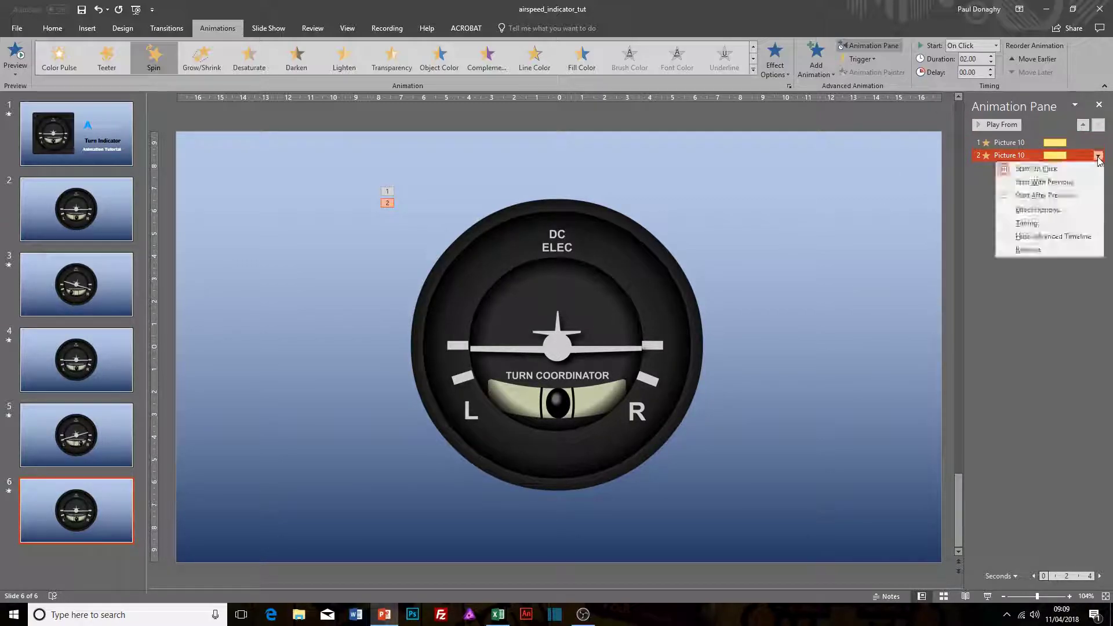
left_click(1040, 209)
left_click_drag(261, 249, 280, 266)
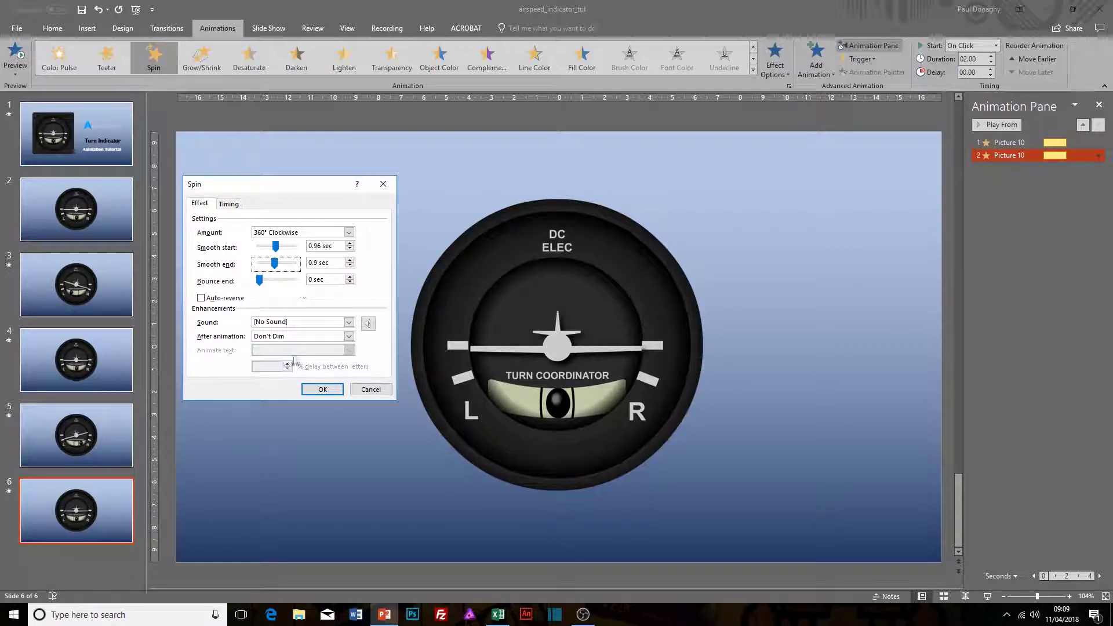
Step: Set the second Spin's amount to a custom 40° counterclockwise, apply the options, and preview slide 6 as a slide show
left_click(349, 233)
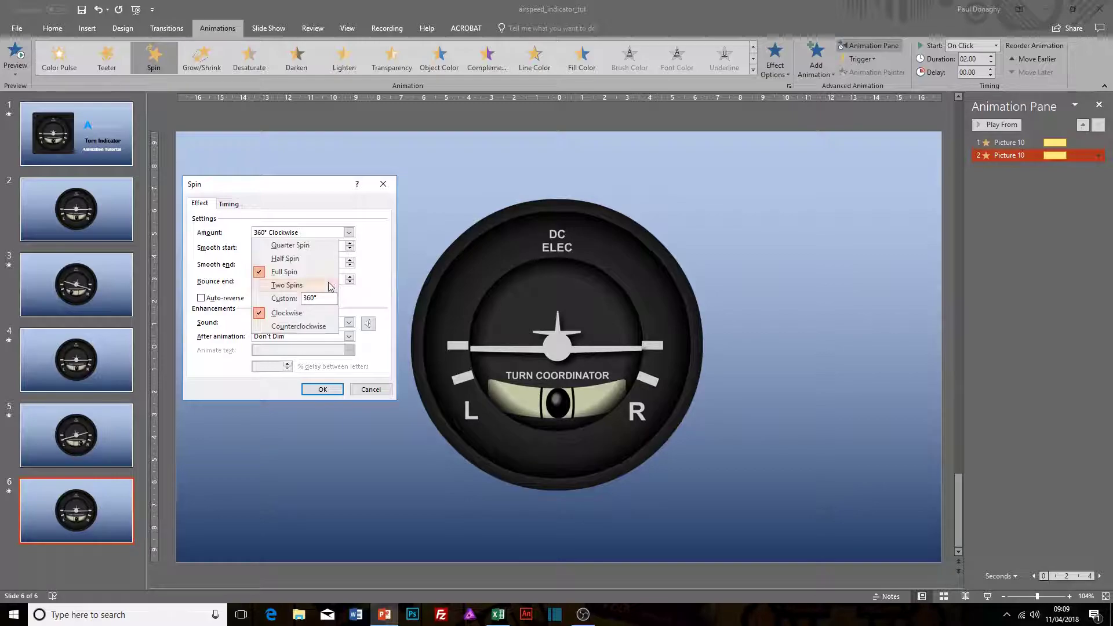
left_click(319, 298)
left_click(312, 327)
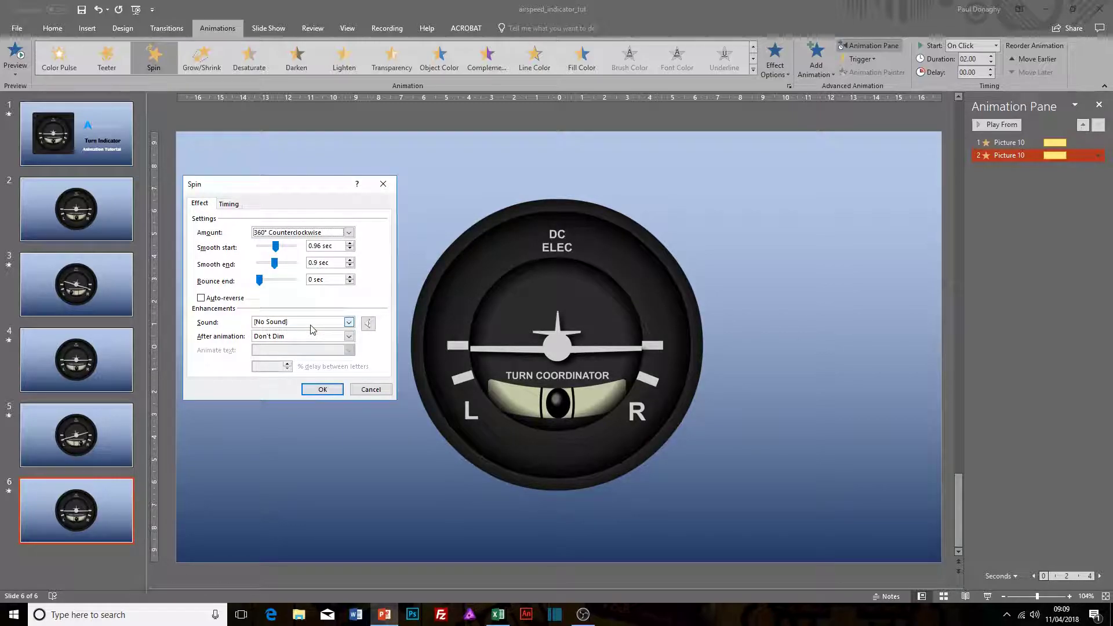
left_click(349, 233)
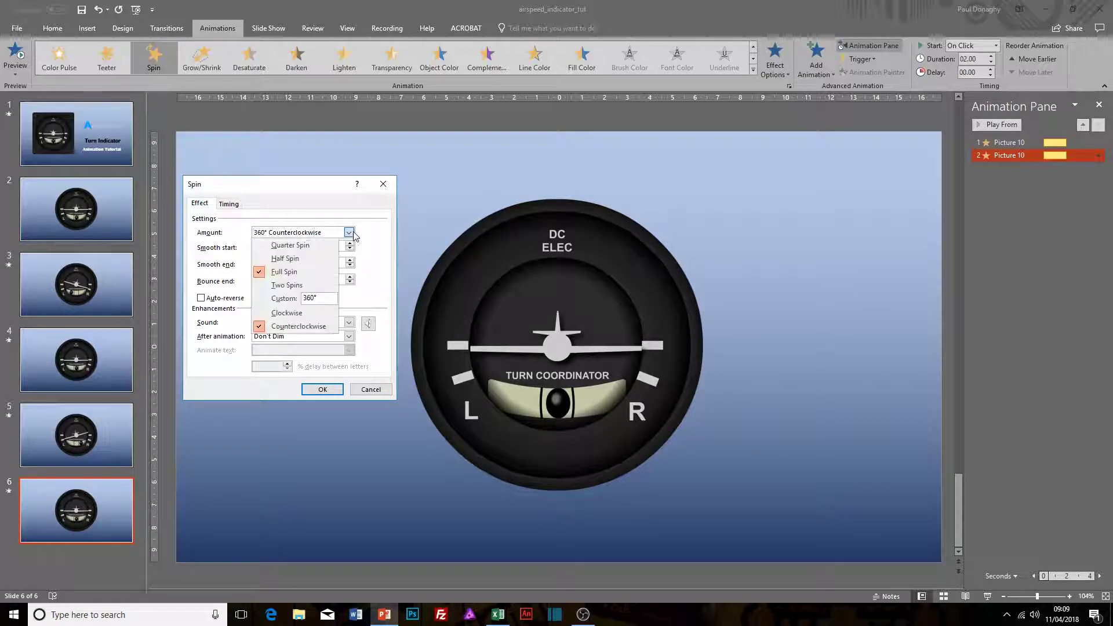
left_click(306, 298)
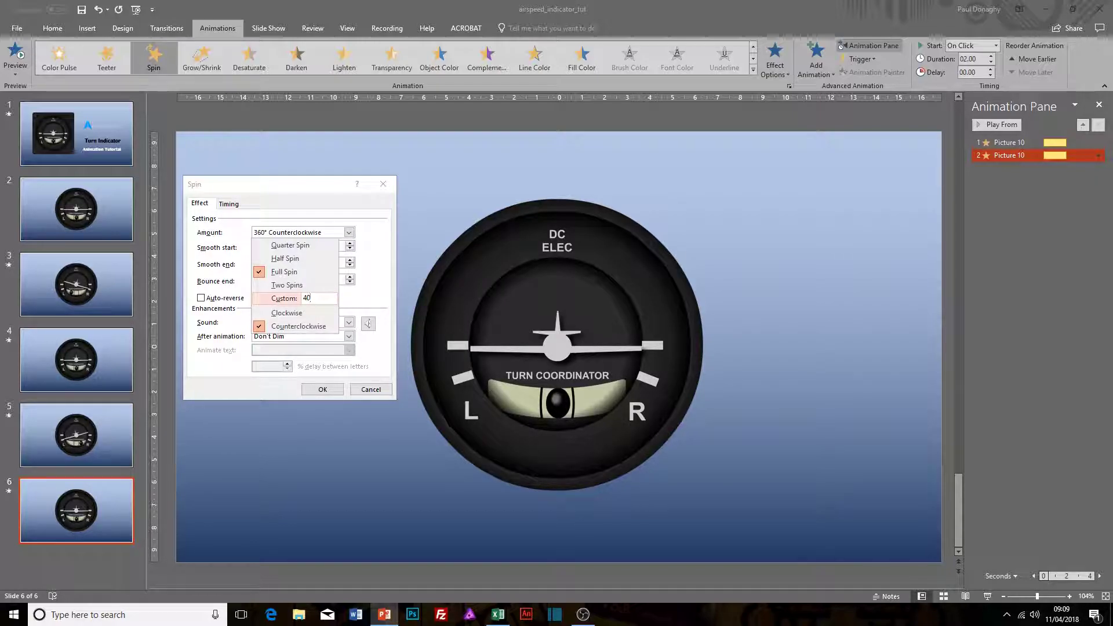
key("Return")
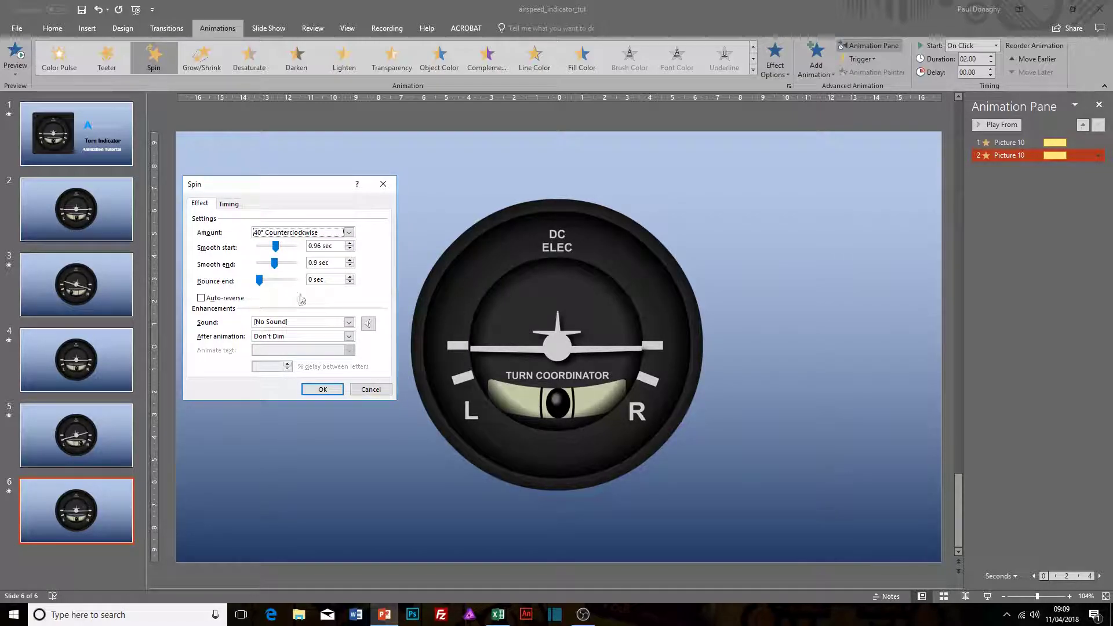
left_click(317, 386)
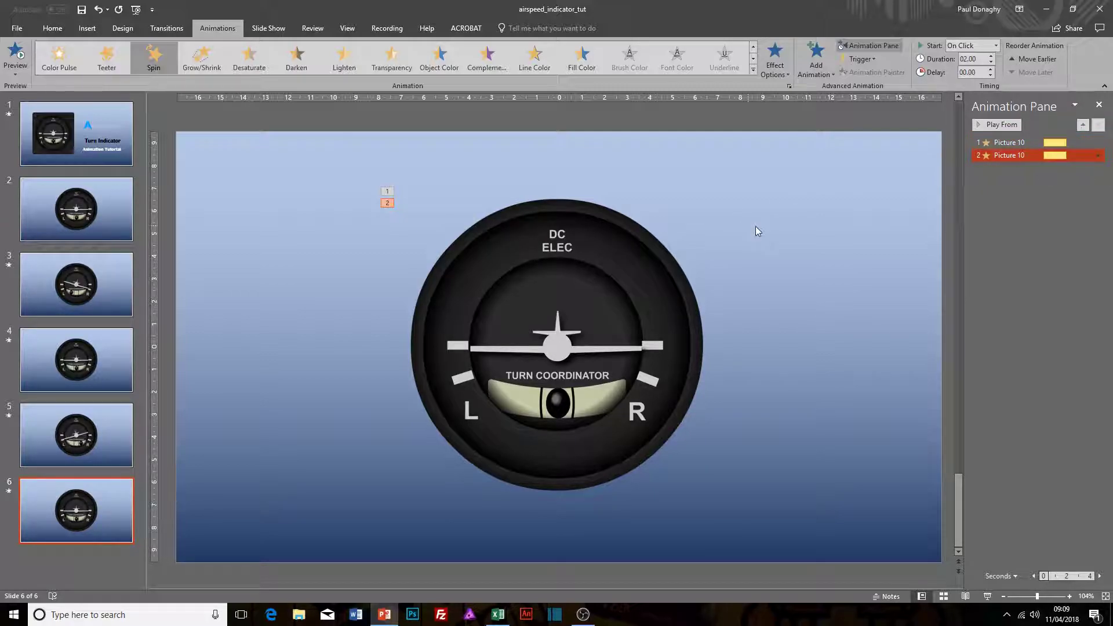
key("shift+F5")
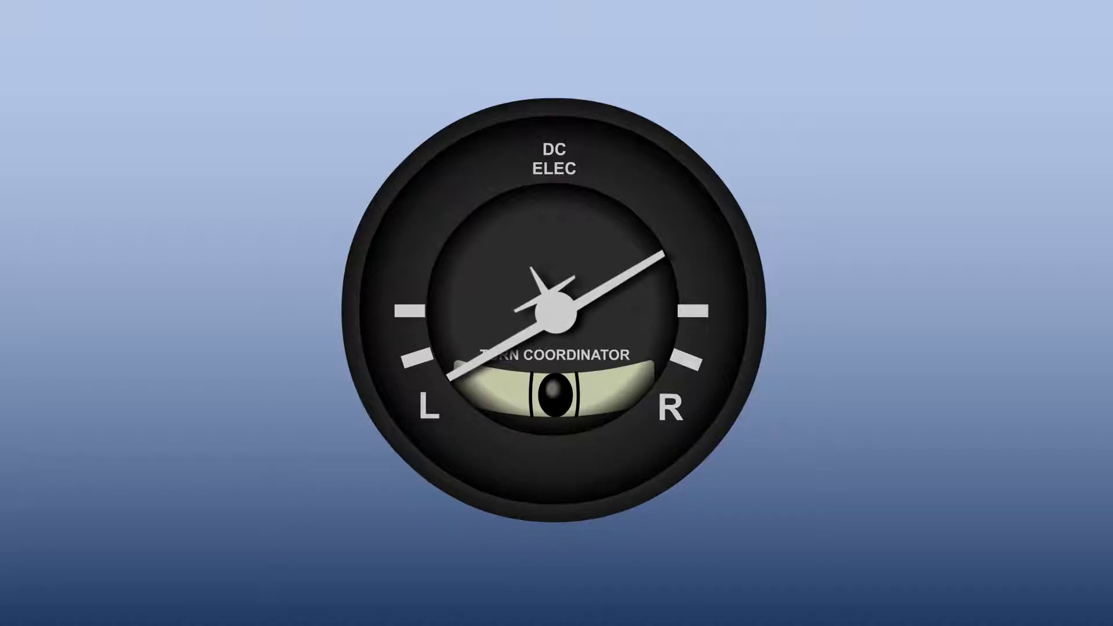
key("Escape")
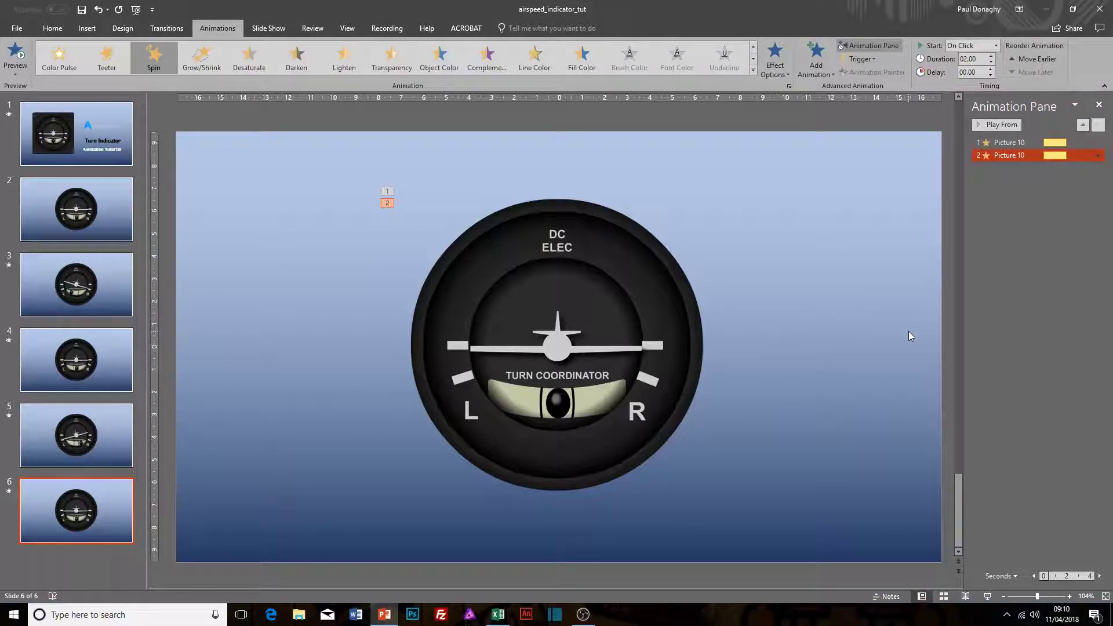
Step: Reduce the second Spin animation's custom amount to 30° counterclockwise and apply the effect options
left_click(1098, 155)
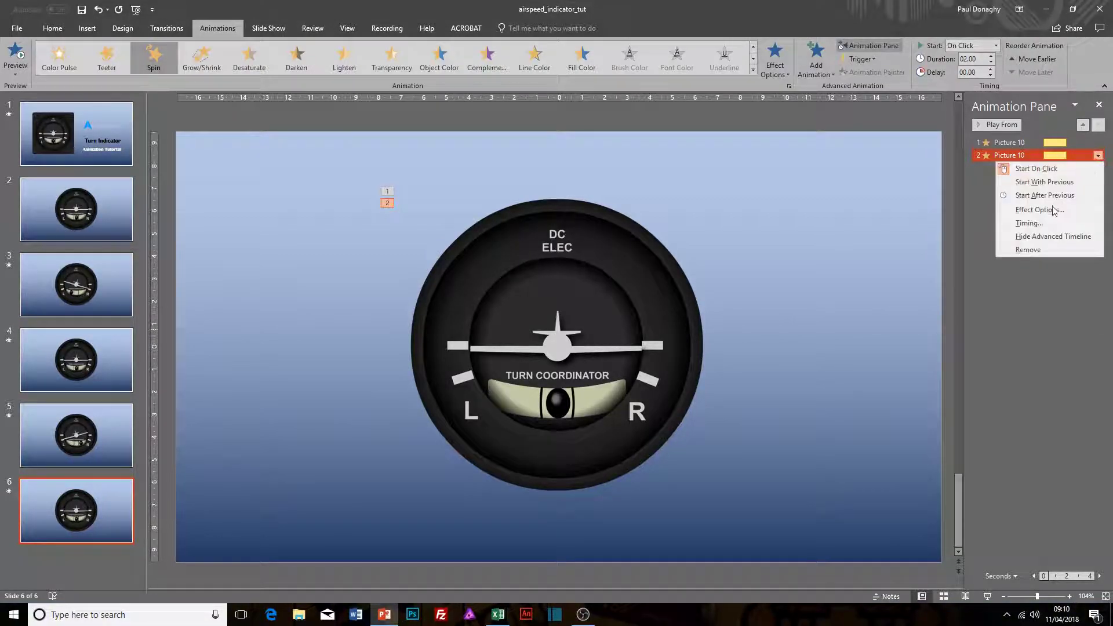
left_click(1049, 210)
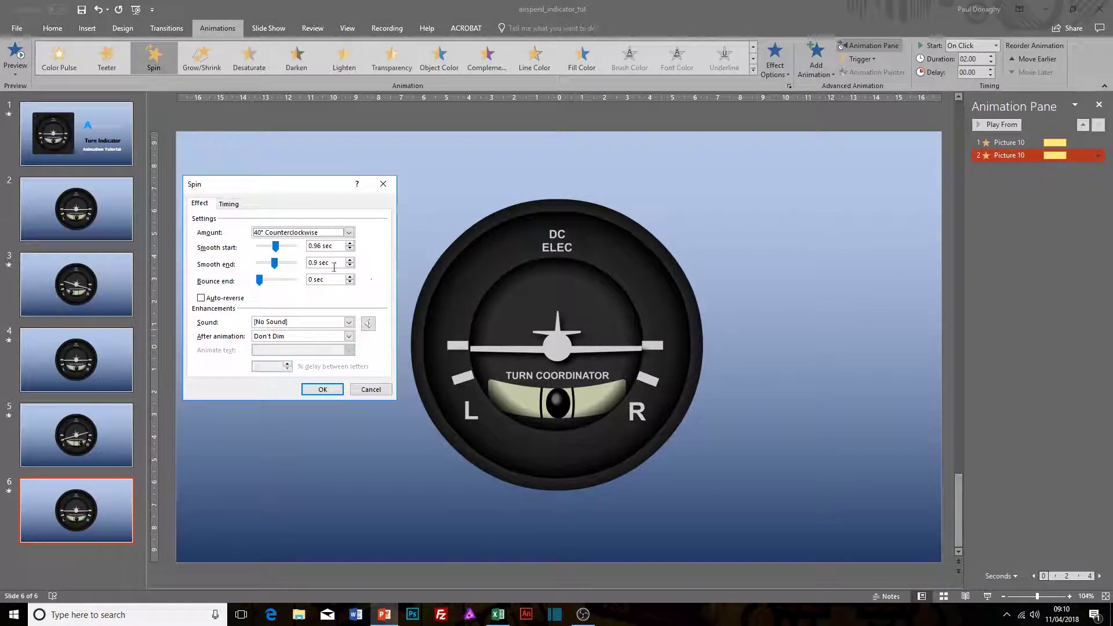
left_click(348, 232)
left_click(319, 298)
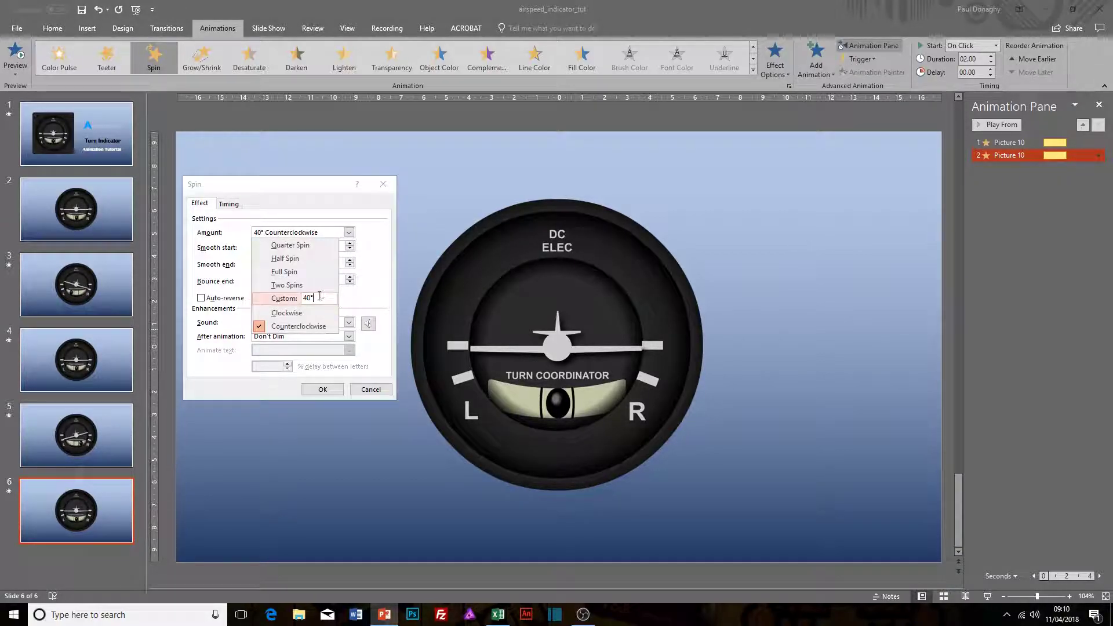
left_click_drag(308, 299, 300, 302)
type("30")
key("Return")
left_click(322, 389)
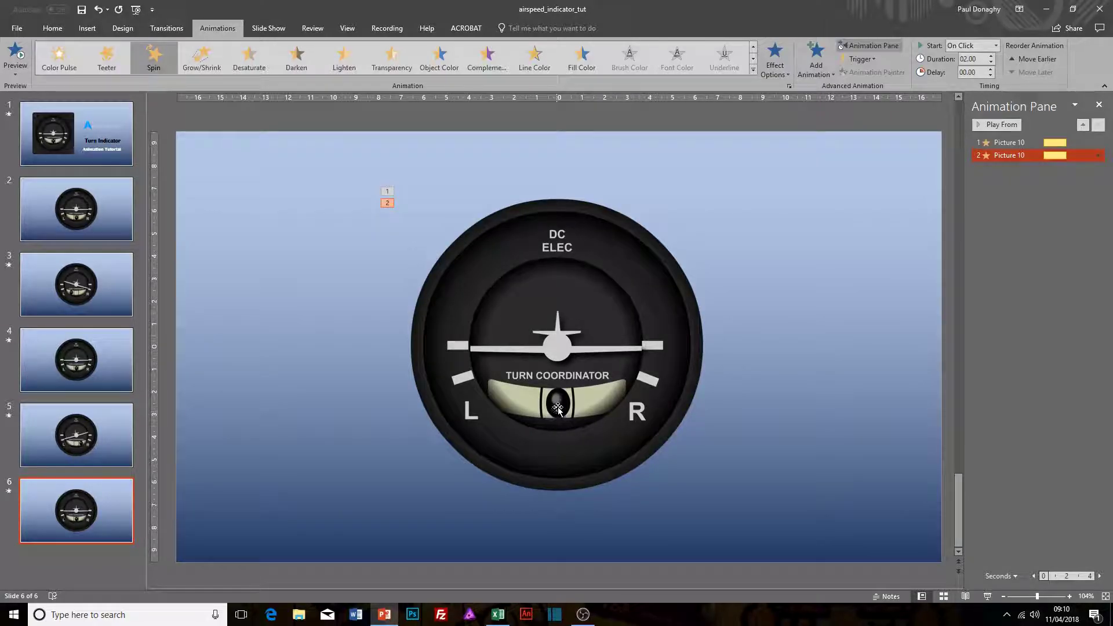
Step: Add an Arcs motion path to the black ball and shorten it to end inside the tube on the R side
left_click(558, 407)
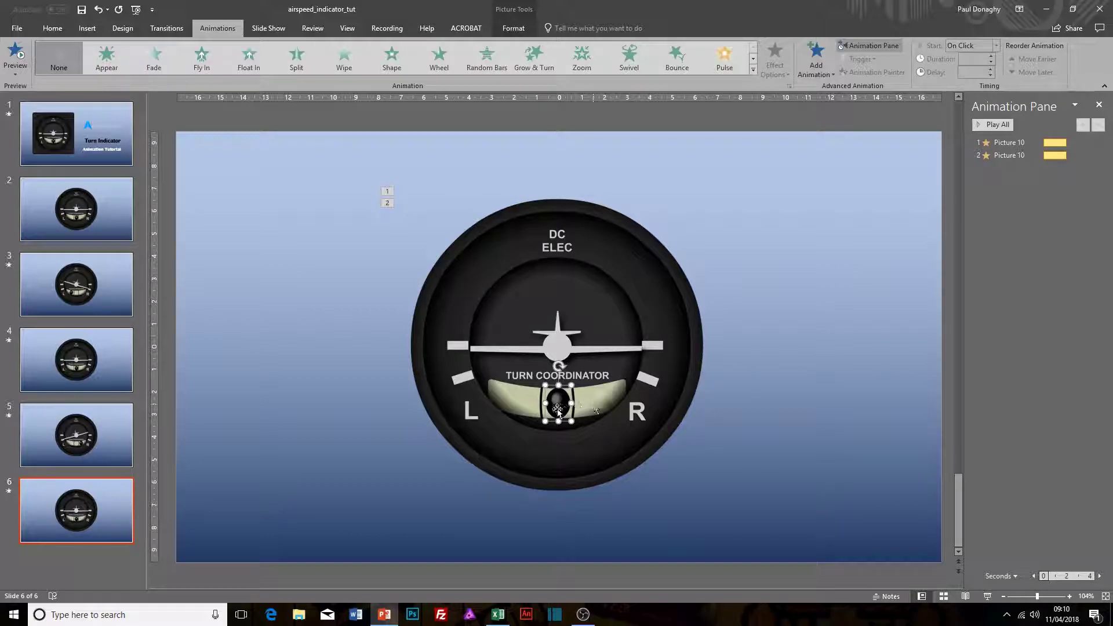
mouse_move(559, 403)
left_mouse_down()
mouse_move(589, 401)
mouse_move(521, 400)
mouse_move(558, 404)
left_mouse_up()
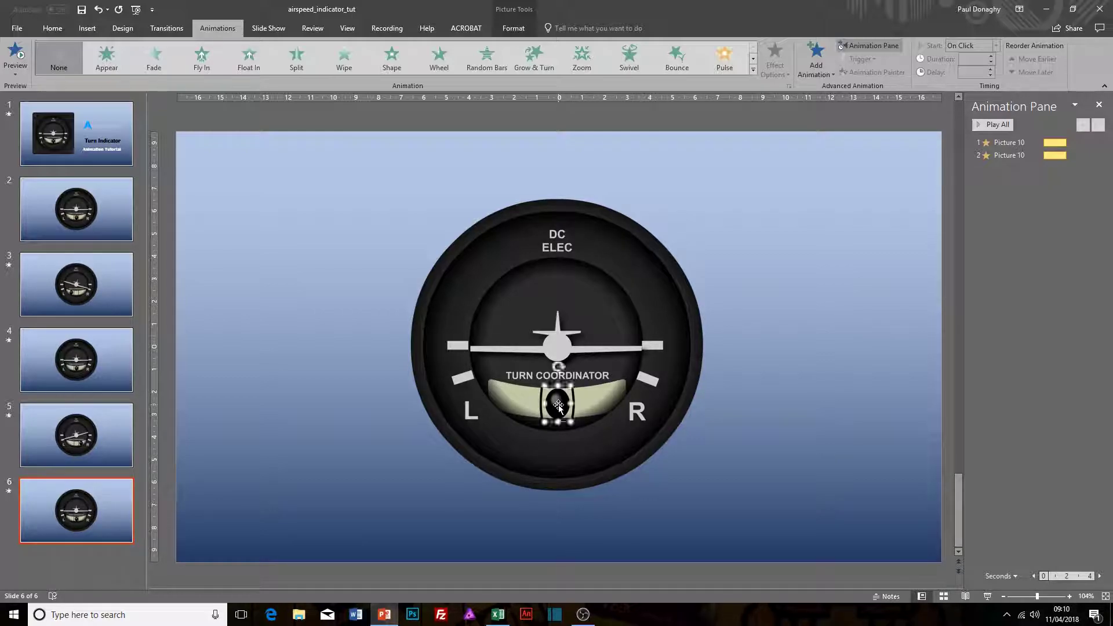
left_click(815, 64)
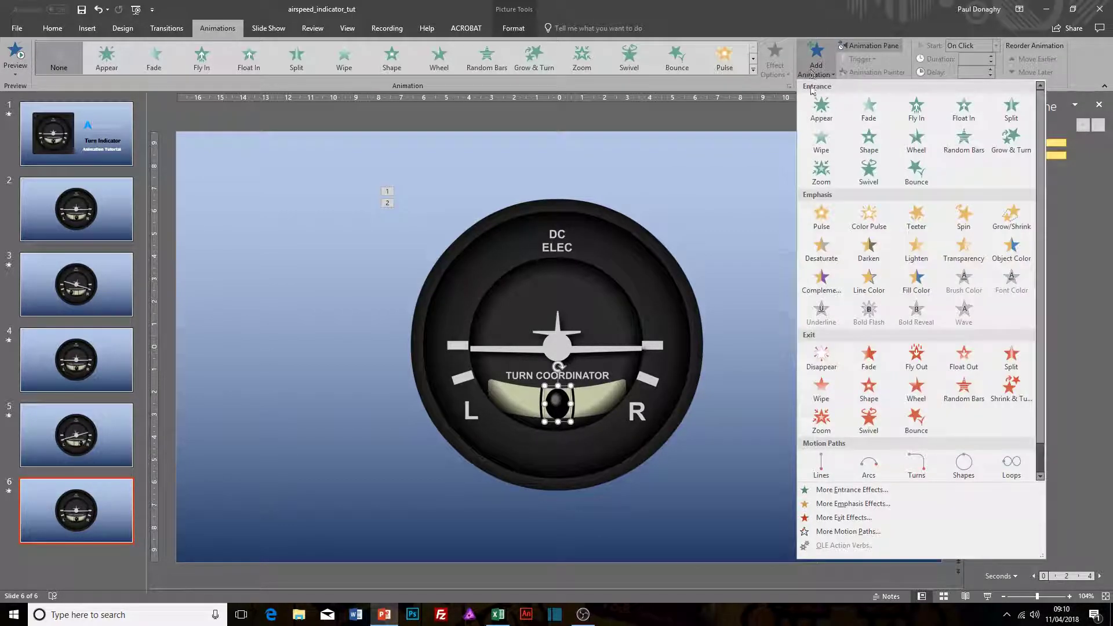
left_click(868, 467)
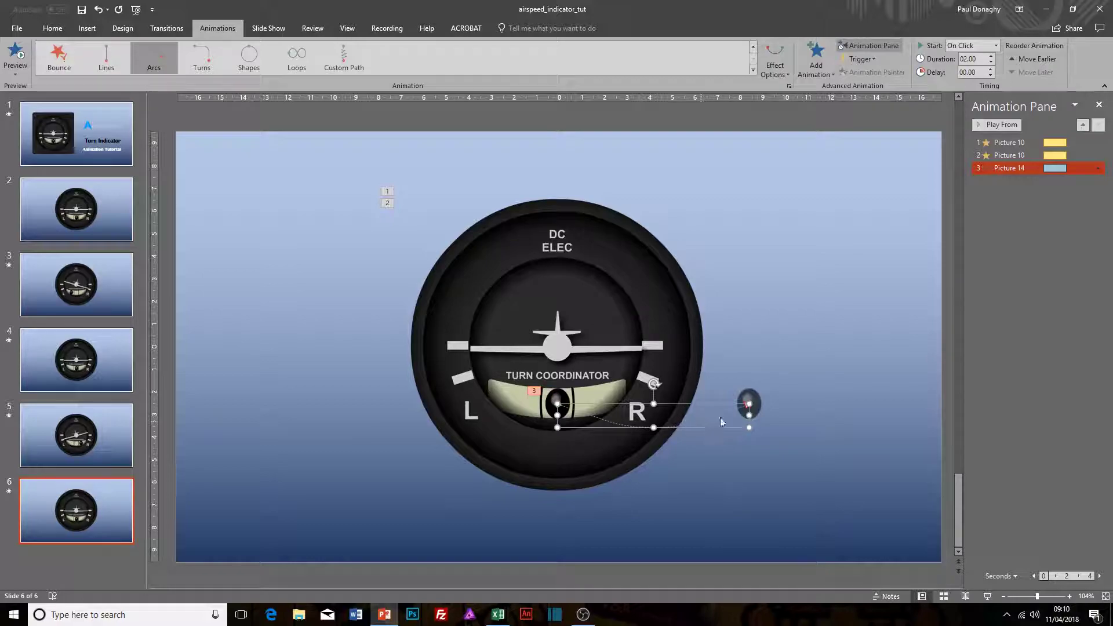
left_click_drag(748, 412, 599, 396)
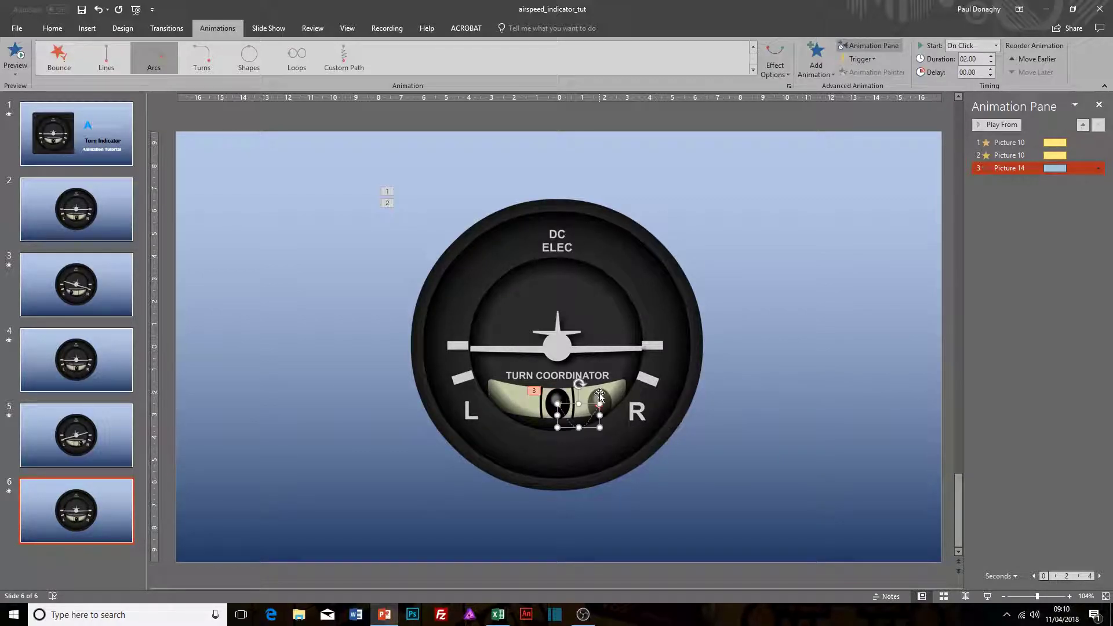
Step: Start editing the points of the ball's arc path and move its end point slightly up and outward toward the R side
right_click(588, 421)
key("Escape")
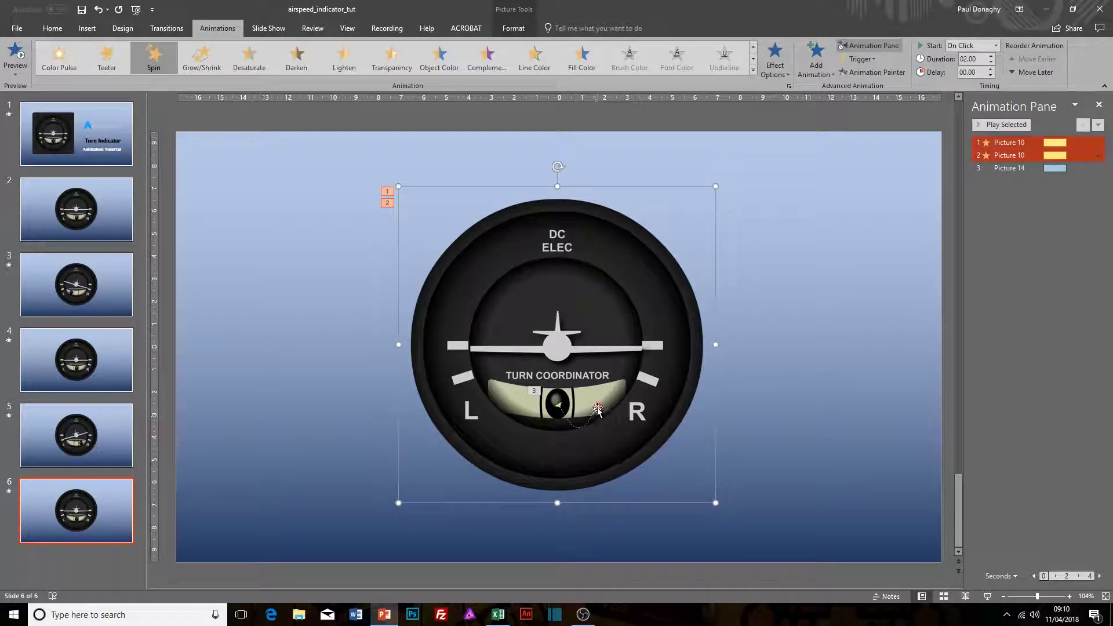
left_click(594, 409)
right_click(598, 405)
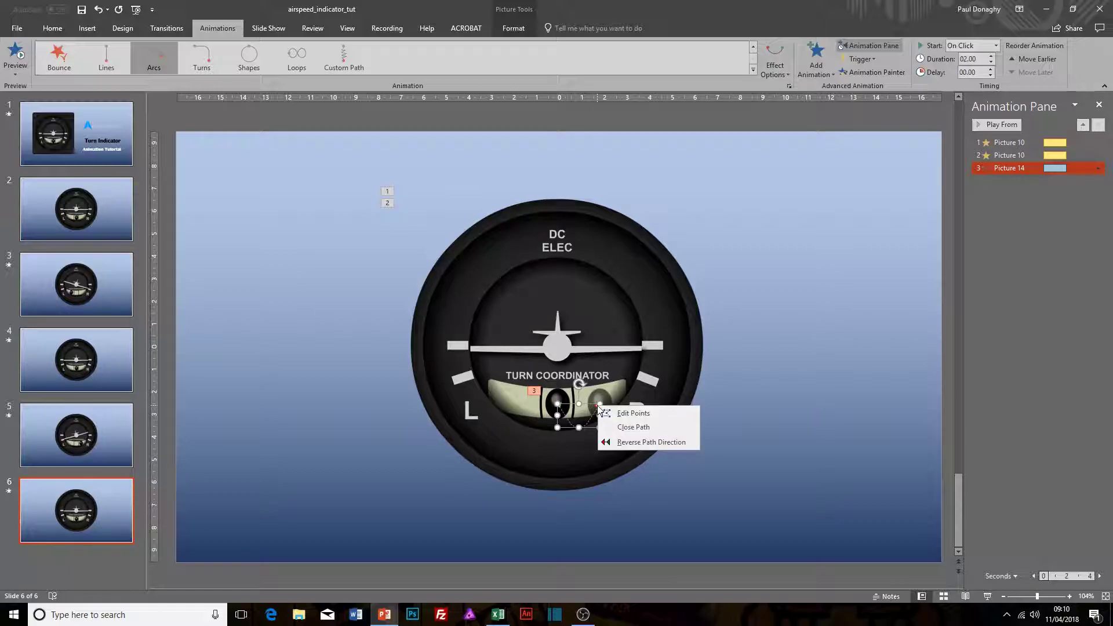
left_click(633, 412)
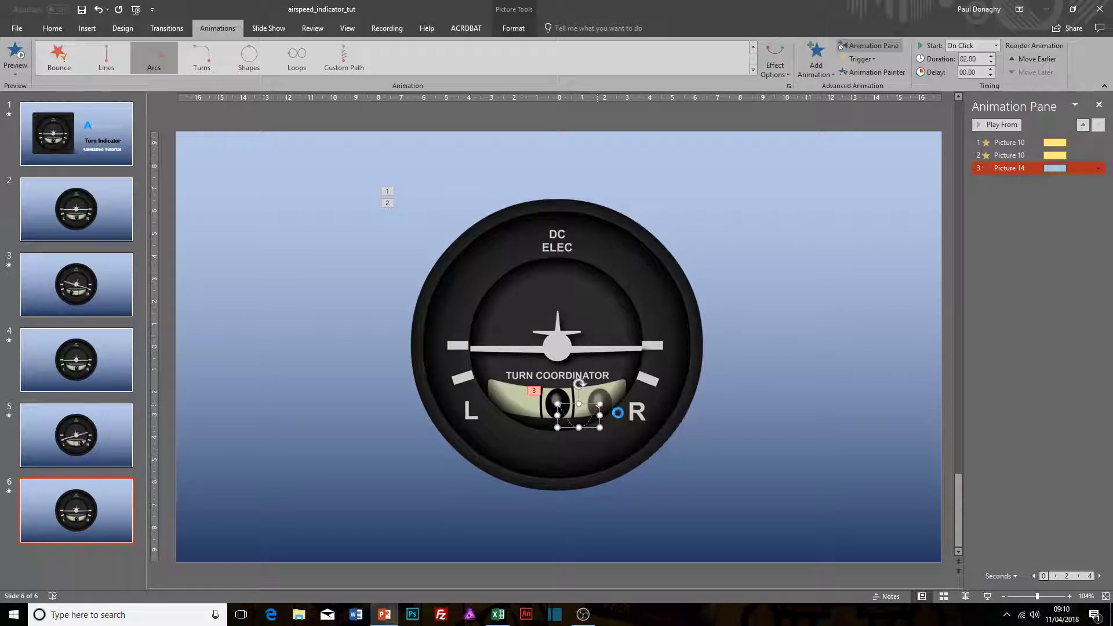
left_click_drag(599, 406, 603, 398)
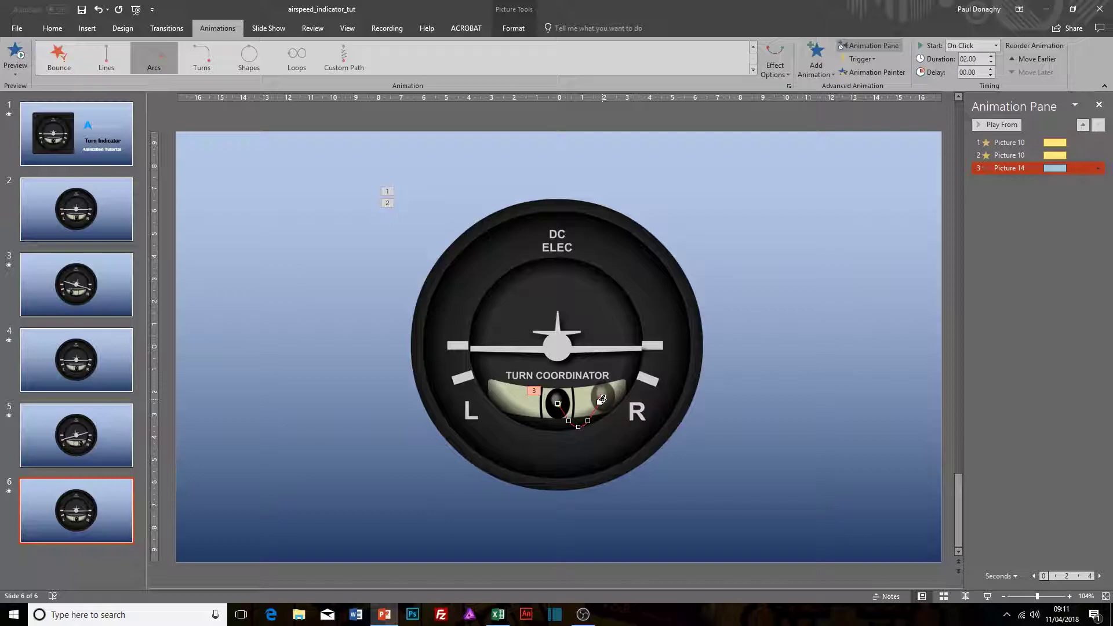
Step: Delete the lowest point of the arc path and reposition the remaining middle points into a shallow curve following the tube
right_click(579, 426)
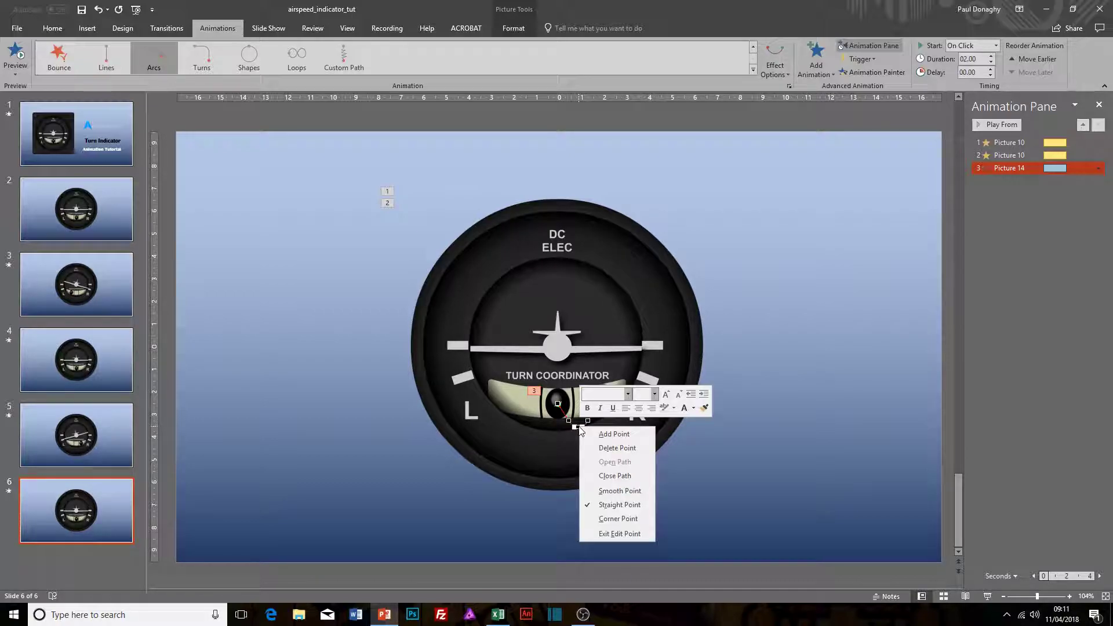
left_click(597, 444)
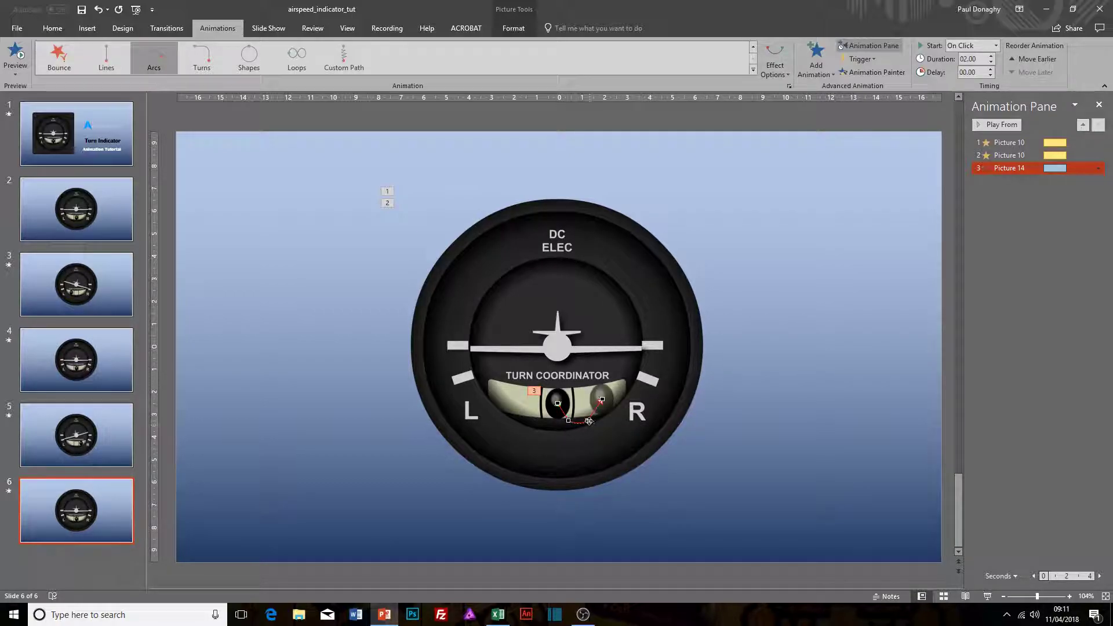
mouse_move(588, 420)
left_mouse_down()
mouse_move(568, 406)
mouse_move(587, 410)
mouse_move(576, 412)
left_mouse_up()
left_click_drag(576, 412, 586, 408)
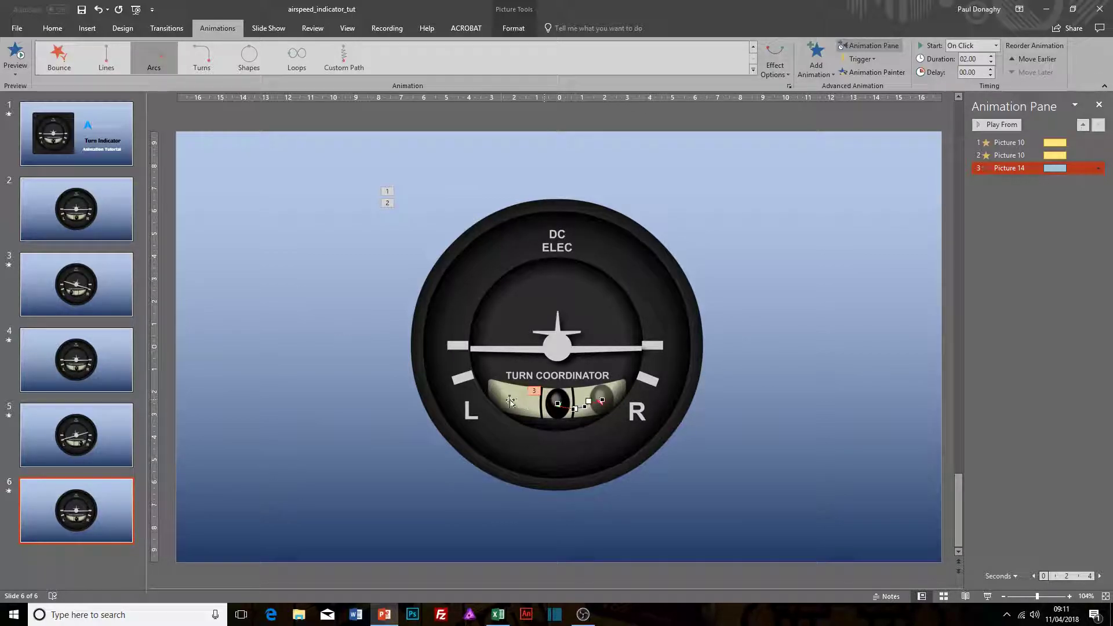
left_click_drag(588, 401, 587, 407)
Step: Check the effect and timing settings of the ball's Arc Down motion path and accept them
left_click(1105, 170)
left_click(1038, 220)
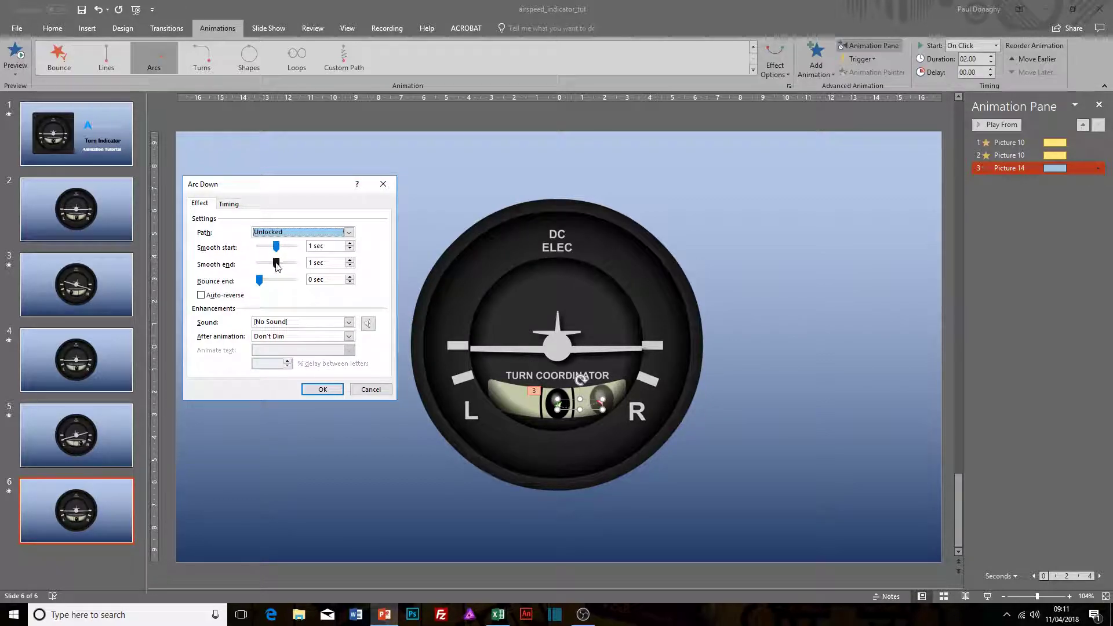
left_click(228, 205)
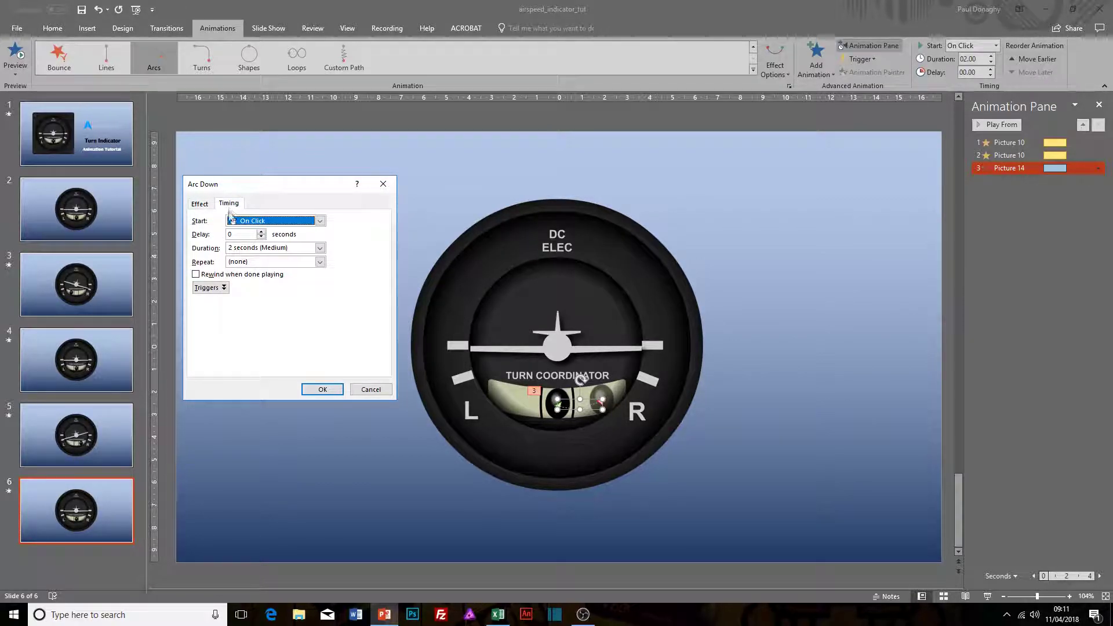
left_click(322, 390)
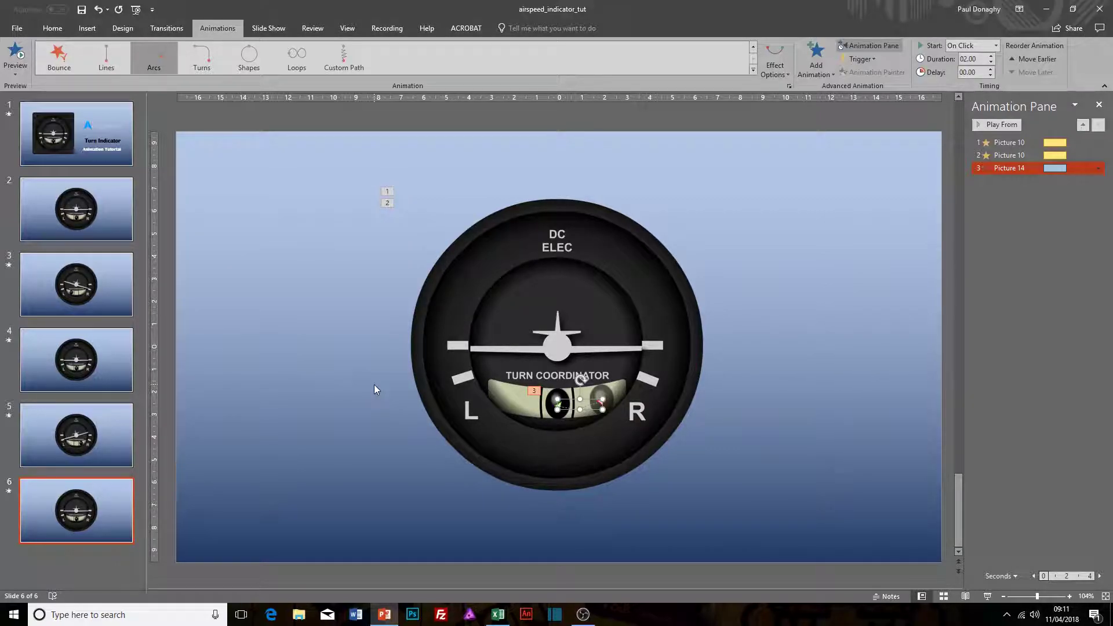
Step: Play slide 6 as a slide show to review the aircraft spins and the ball's motion, and return to editing
key("shift+F5")
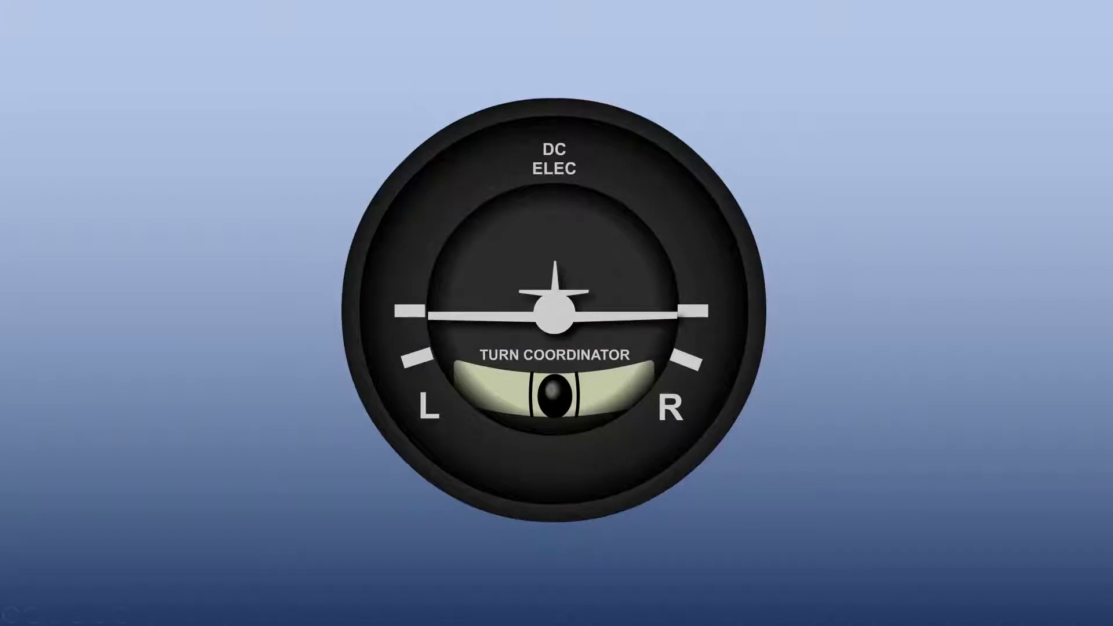
left_click(600, 360)
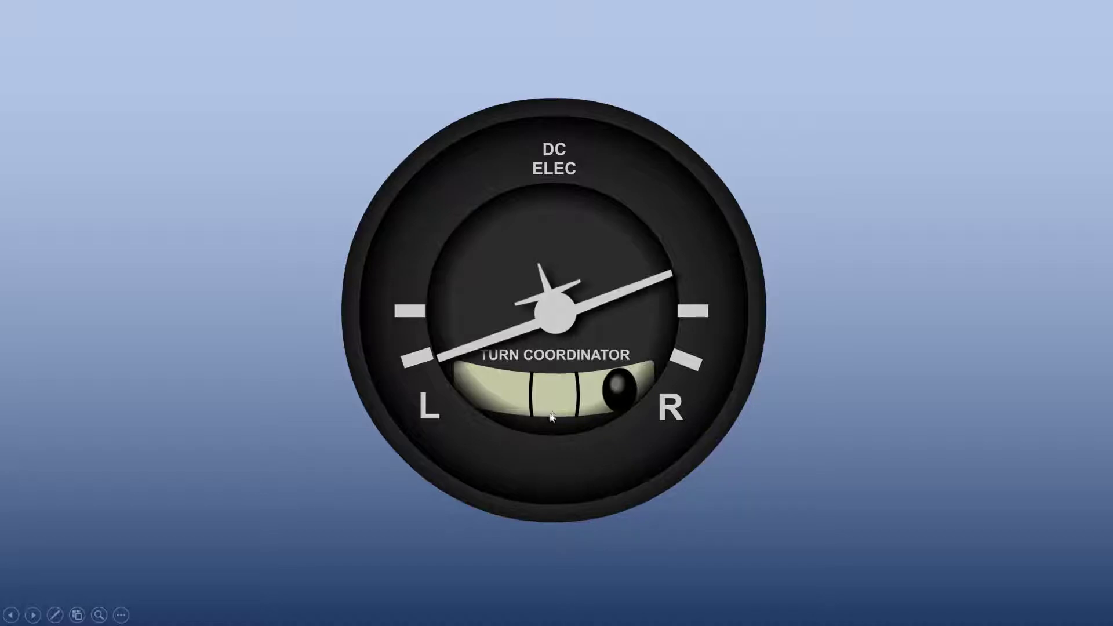
key("Escape")
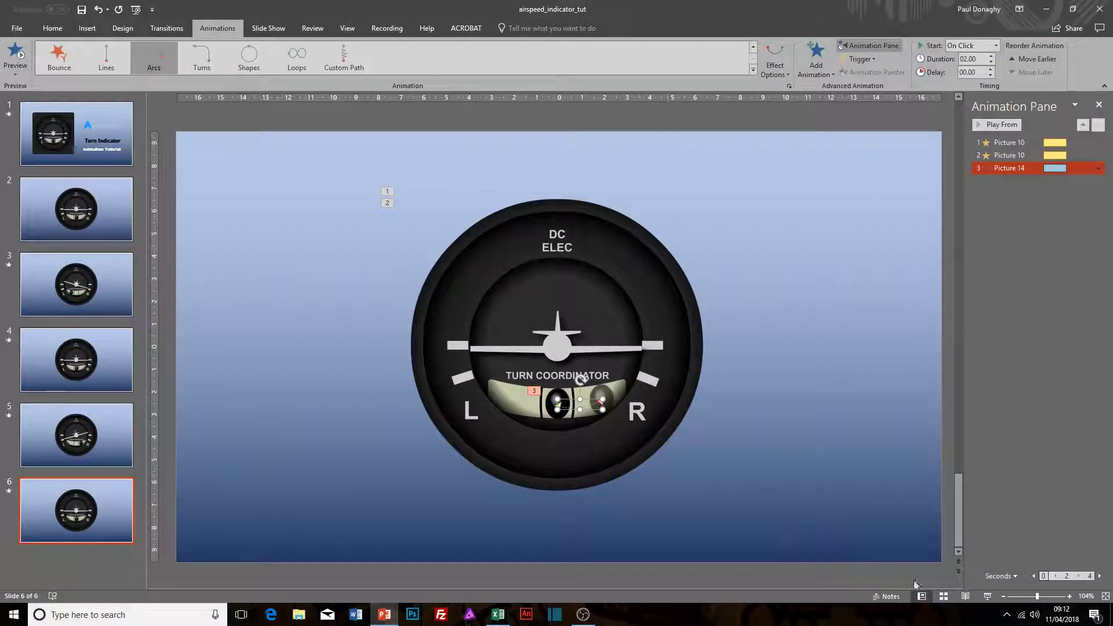
Step: Edit the points of the ball's arc path again, moving the middle point nearest the ball slightly up and toward it
left_click(1070, 596)
left_click(1070, 596)
left_click(1070, 596)
left_click(1070, 596)
left_click(1070, 596)
left_click(1070, 596)
left_click(1070, 596)
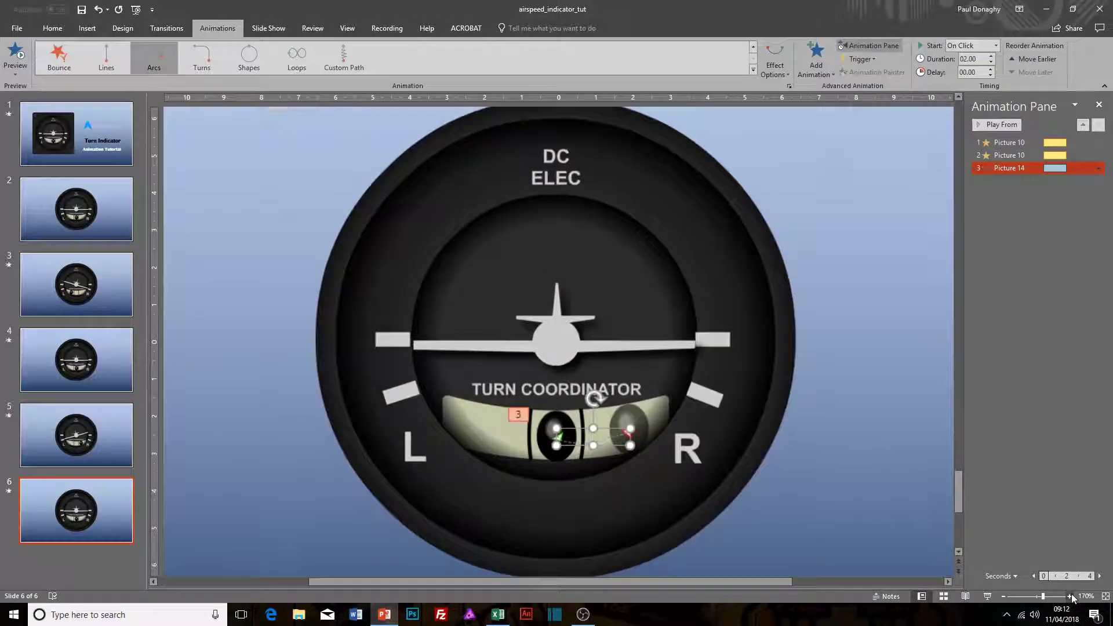
left_click(1070, 596)
left_click(1070, 596)
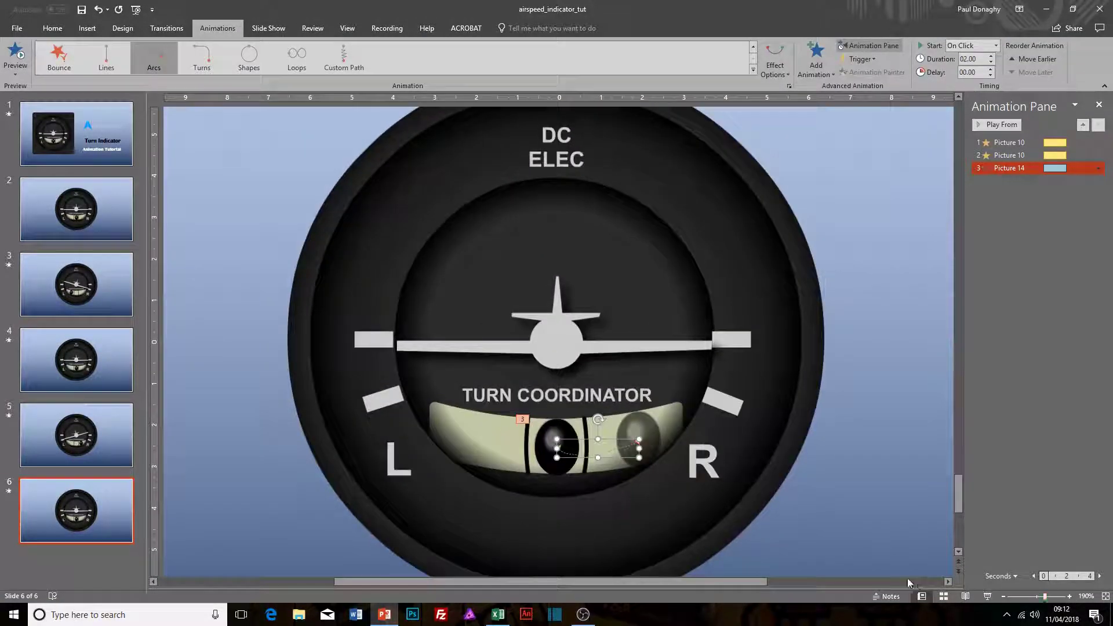
right_click(601, 457)
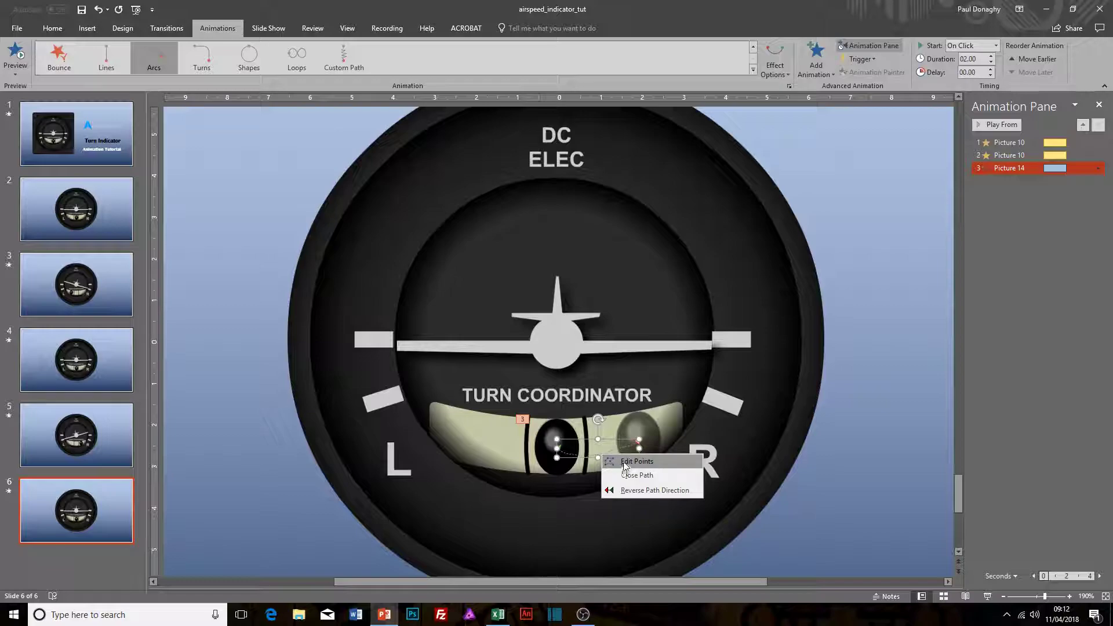
left_click(622, 462)
mouse_move(585, 458)
left_mouse_down()
mouse_move(572, 451)
mouse_move(617, 446)
mouse_move(578, 451)
left_mouse_up()
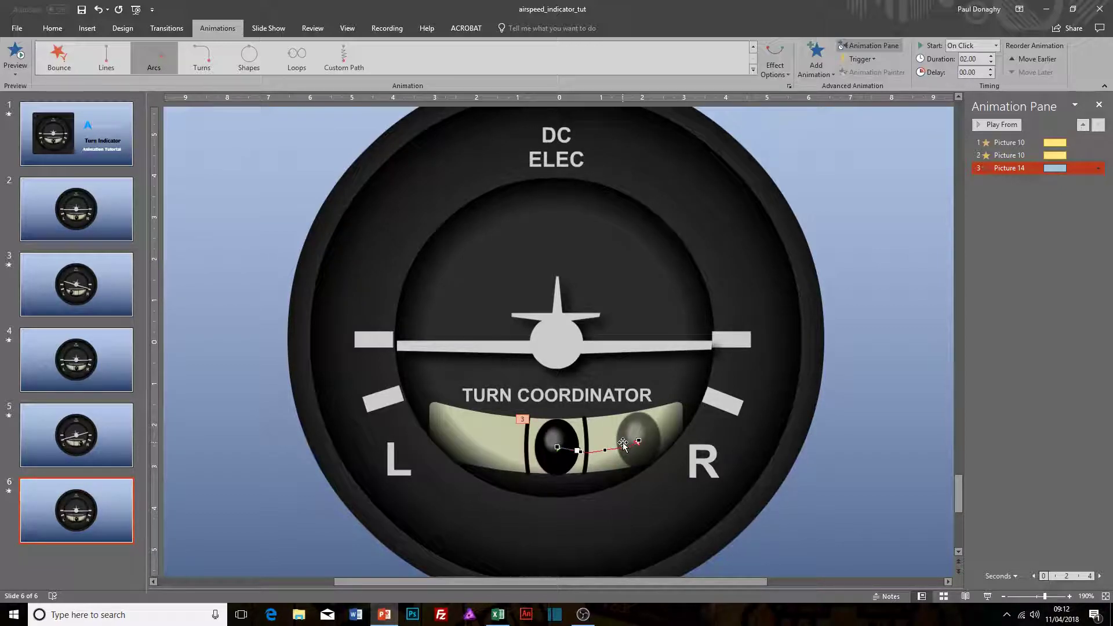
Step: Play slide 6 as a slide show through the aircraft spins to check the ball's adjusted path, and return to editing
key("shift+F5")
left_click(268, 454)
left_click(341, 455)
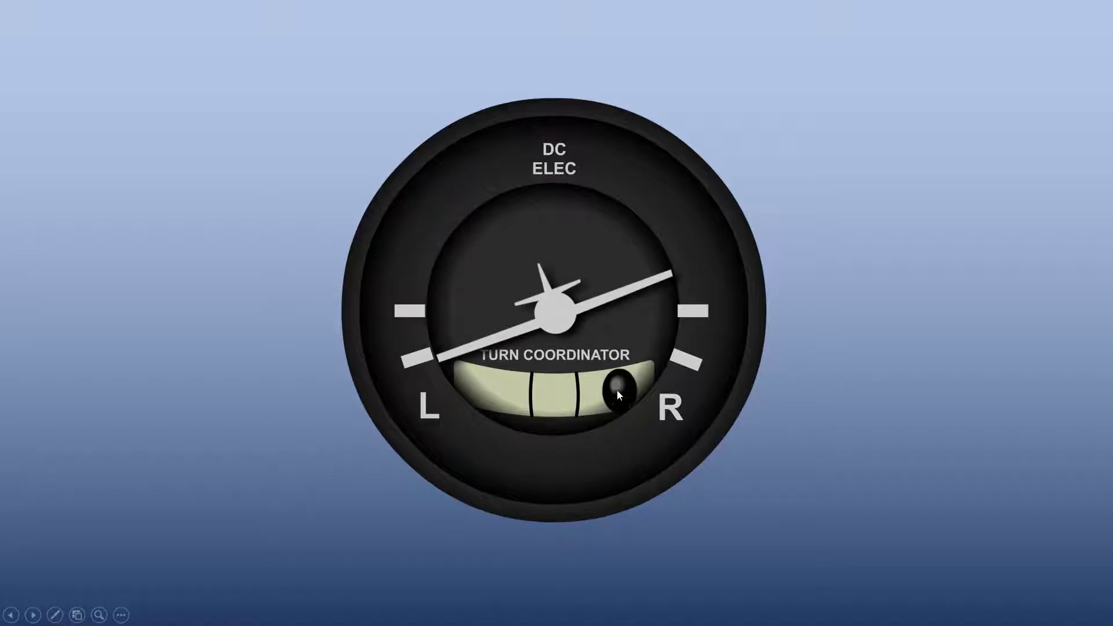
key("Escape")
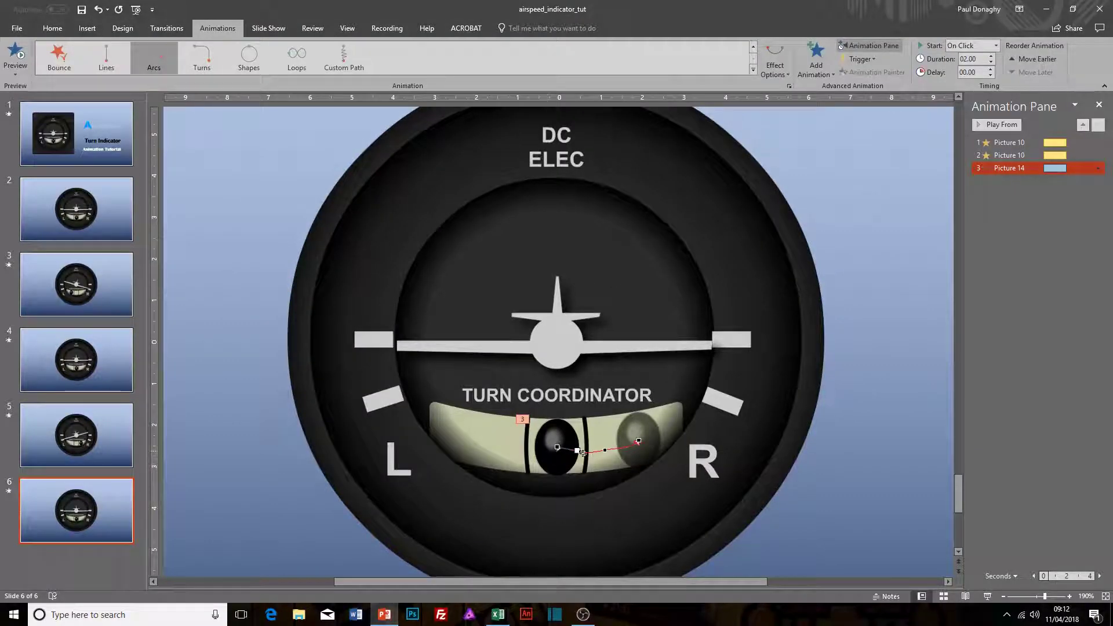
Step: Raise the middle points of the ball's path slightly and adjust the curve handles to flatten and smooth the arc
left_click_drag(580, 451, 581, 450)
left_click(604, 449)
left_click_drag(581, 451, 582, 450)
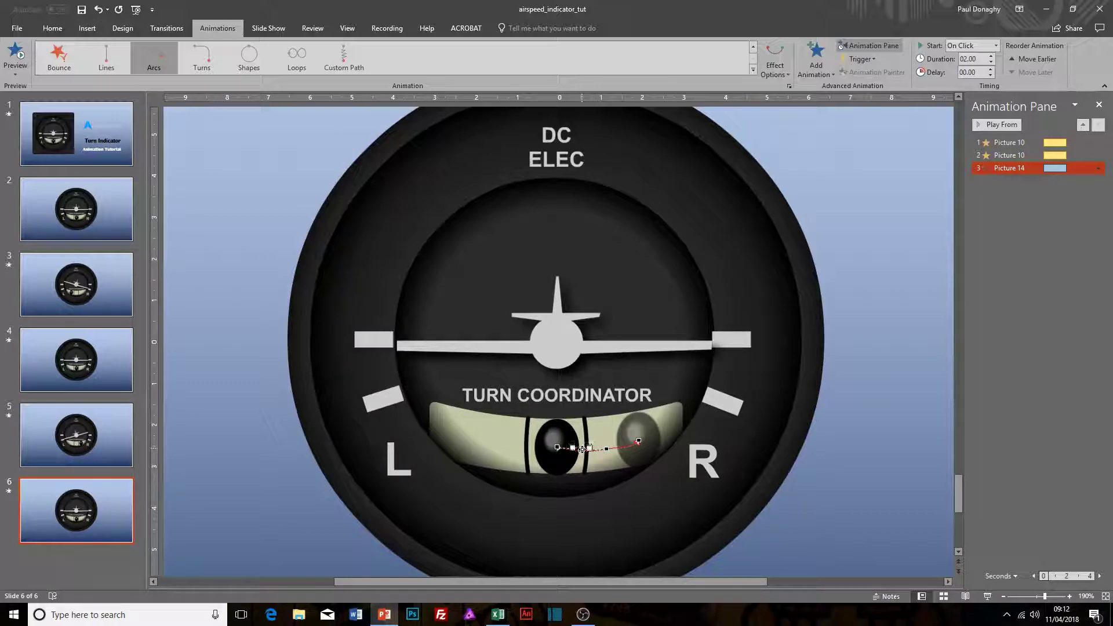
left_click(638, 441)
left_click_drag(632, 450, 598, 450)
left_click(606, 449)
Step: Leave point editing by selecting the ball, and replay slide 6 as a slide show to review its smoothed motion
left_click(568, 455)
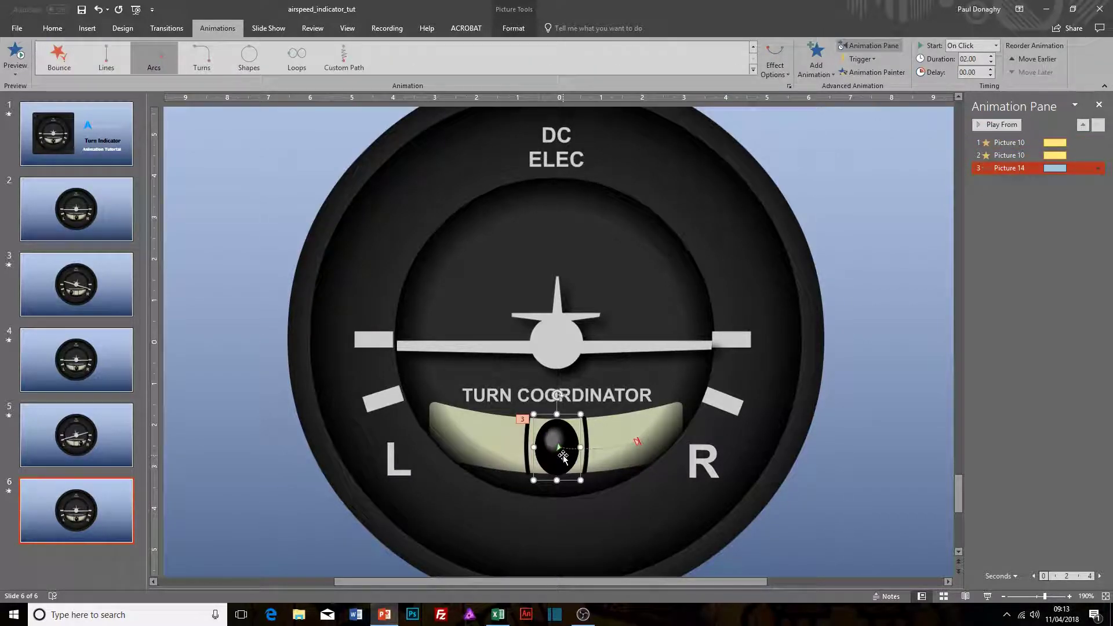
key("shift+F5")
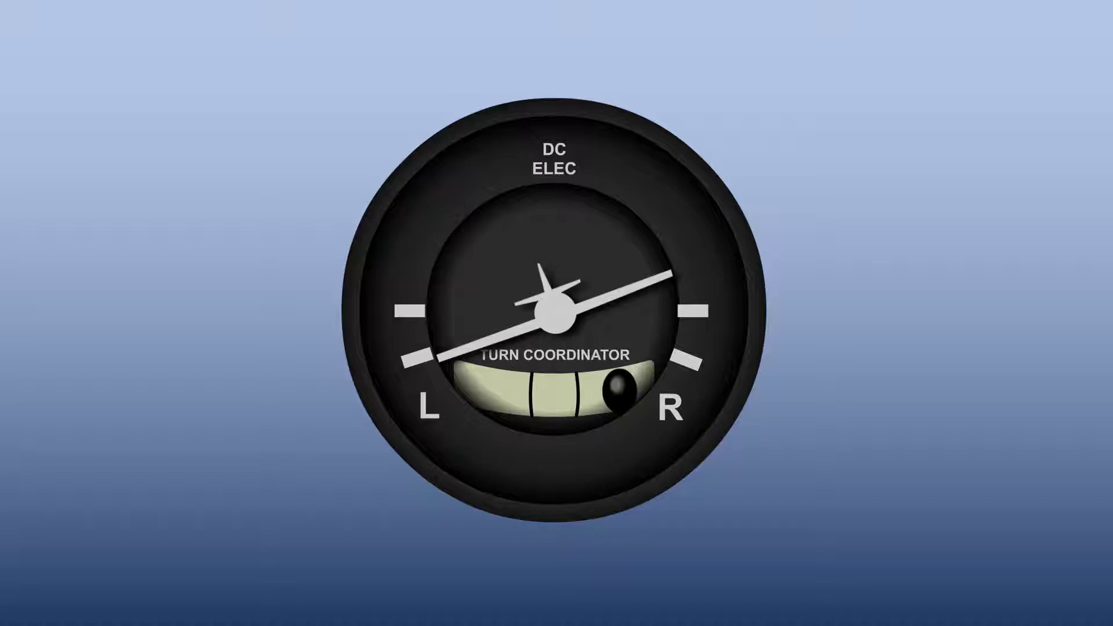
key("Escape")
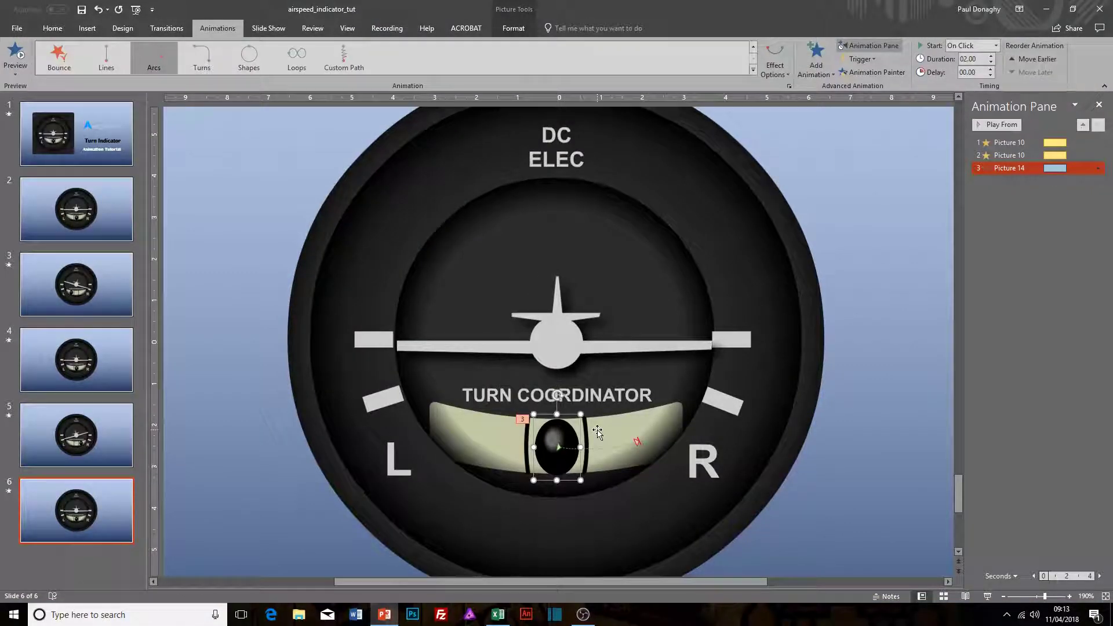